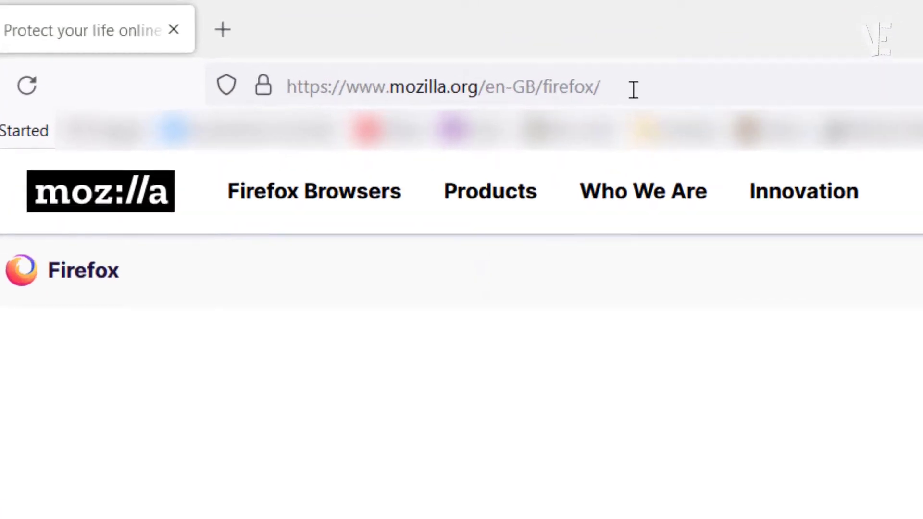
# Load the router's login page at 192.168.1.1 in Firefox
pyautogui.click(333, 39)
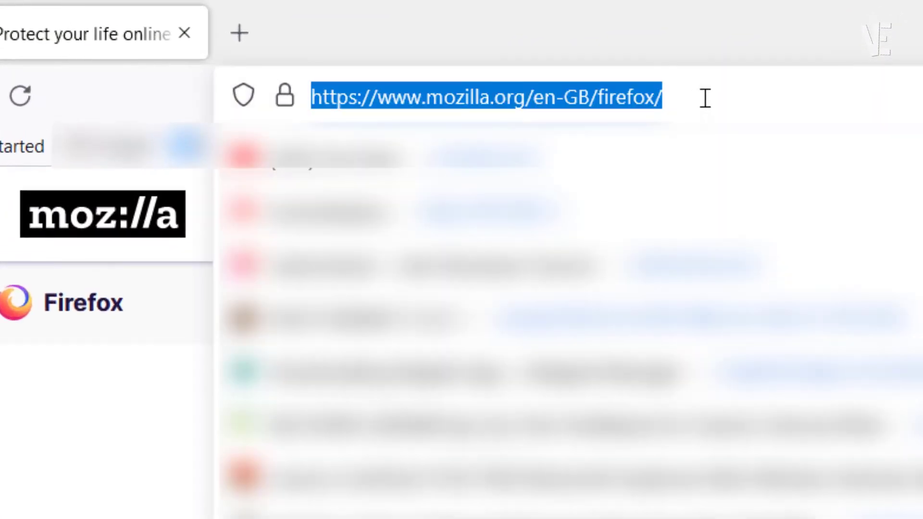
pyautogui.write('1')
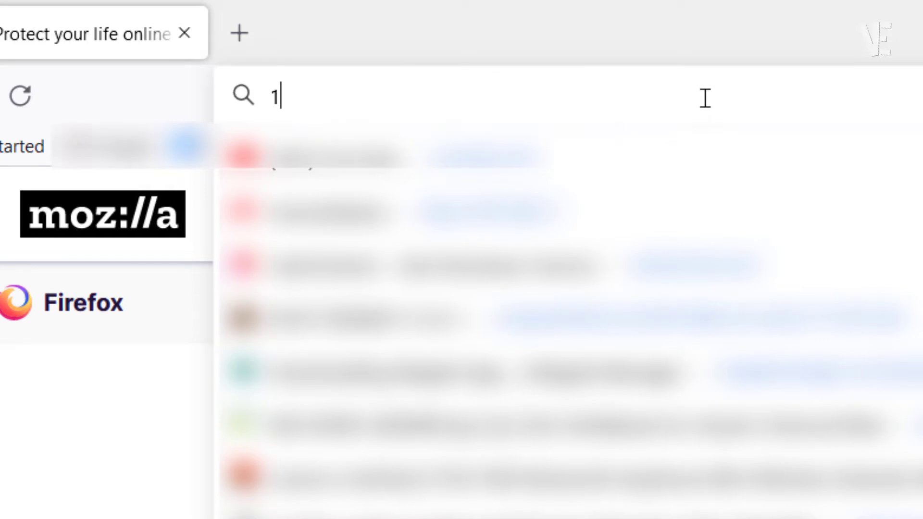
pyautogui.write('92.1')
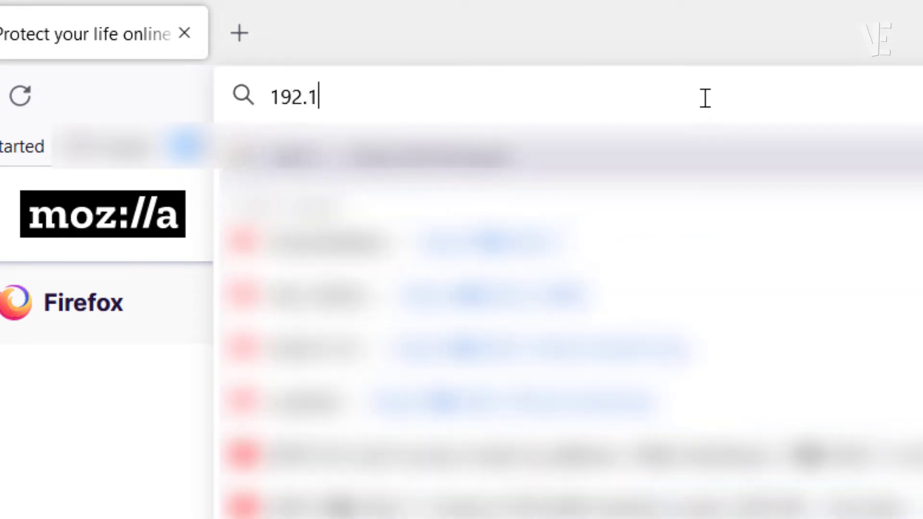
pyautogui.write('68.1.1')
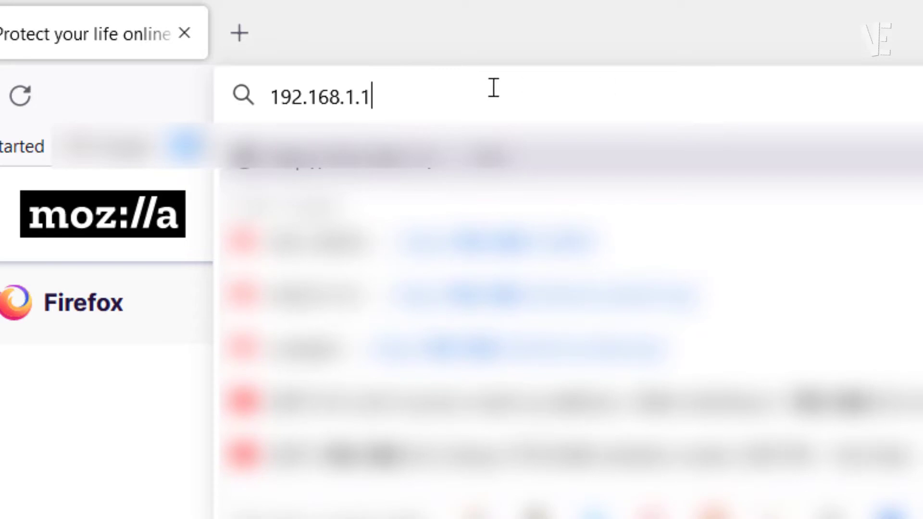
pyautogui.doubleClick(313, 92)
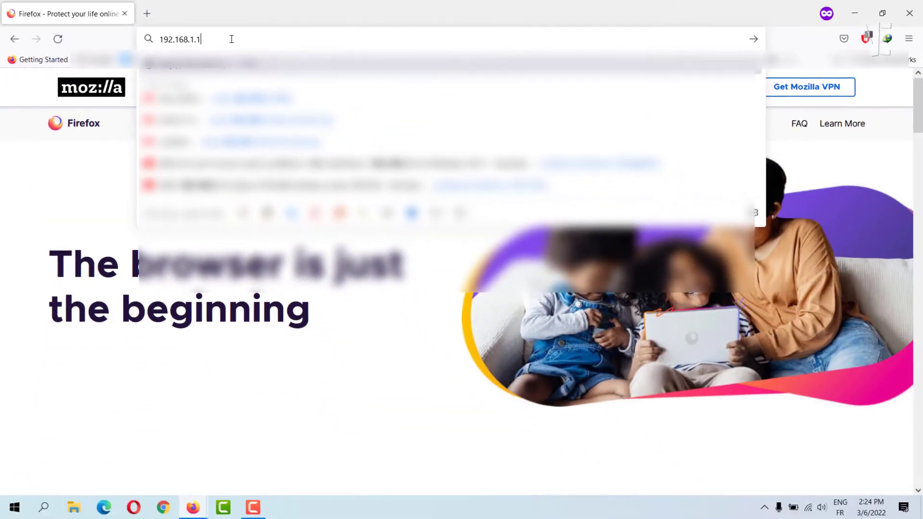
pyautogui.press('Return')
pyautogui.click(452, 198)
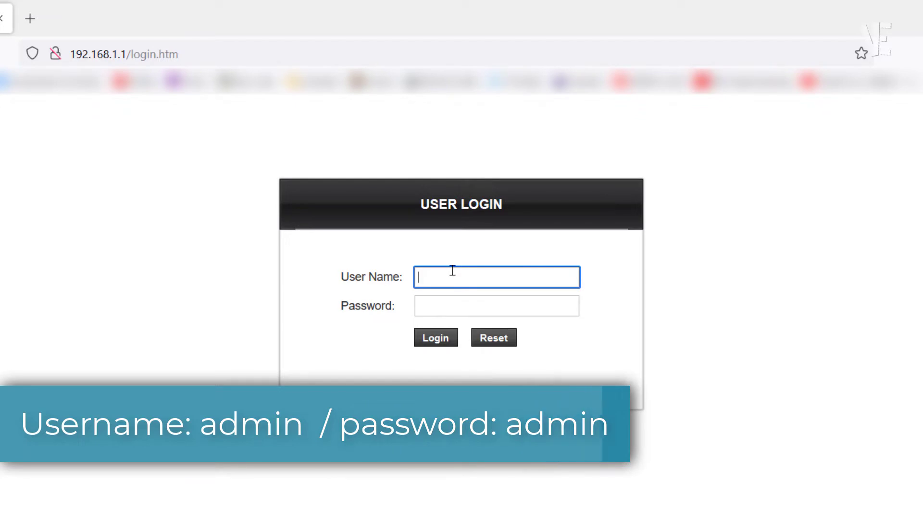
# Log in with the admin user name and the account password, declining Firefox's password update
pyautogui.write('admin')
pyautogui.press('Tab')
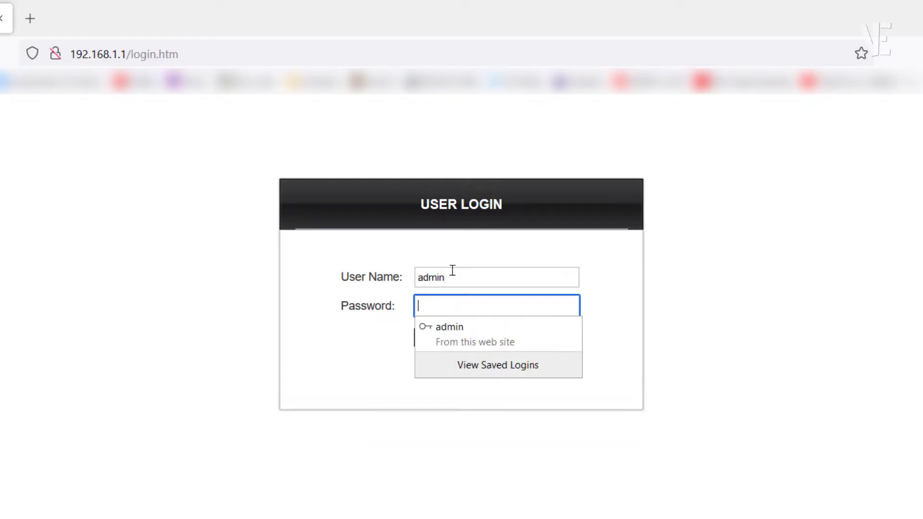
pyautogui.write('ad')
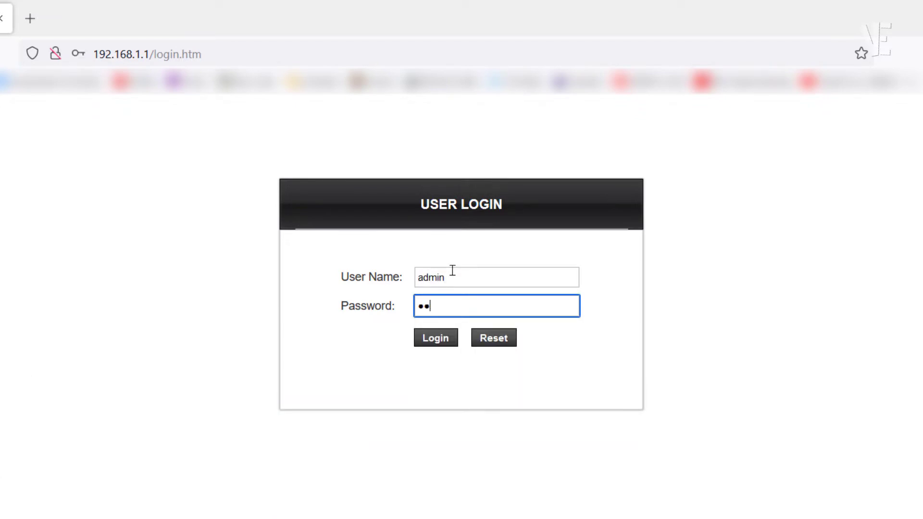
pyautogui.write('min')
pyautogui.press('Return')
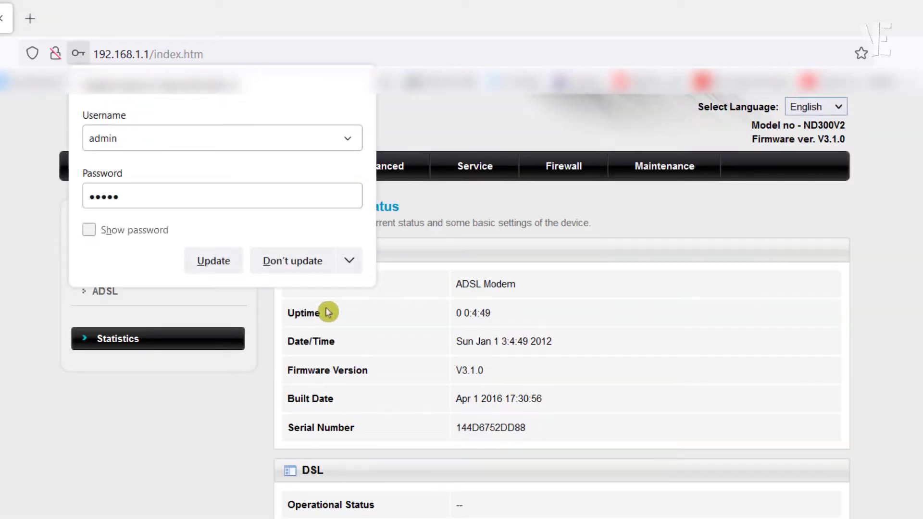
pyautogui.click(305, 261)
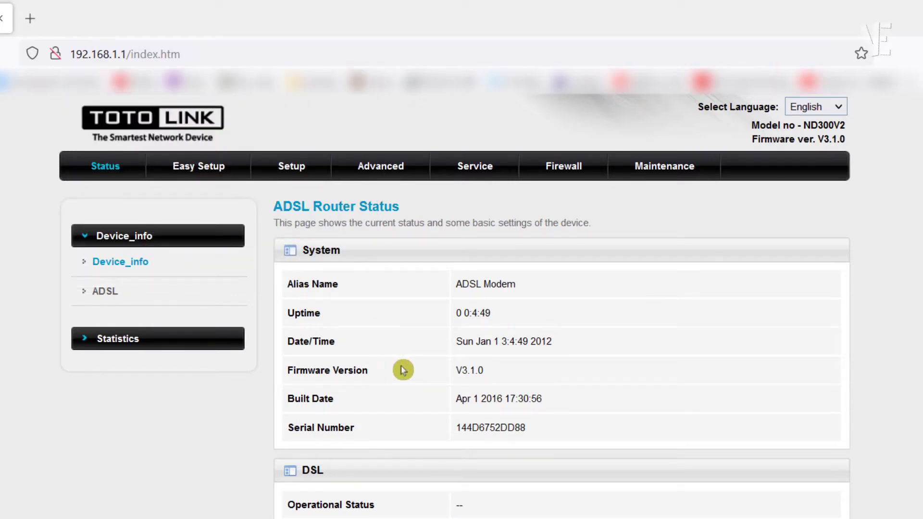
# Switch the WAN physical type to Ethernet WAN under Setup > WAN and confirm the reboot
pyautogui.click(297, 169)
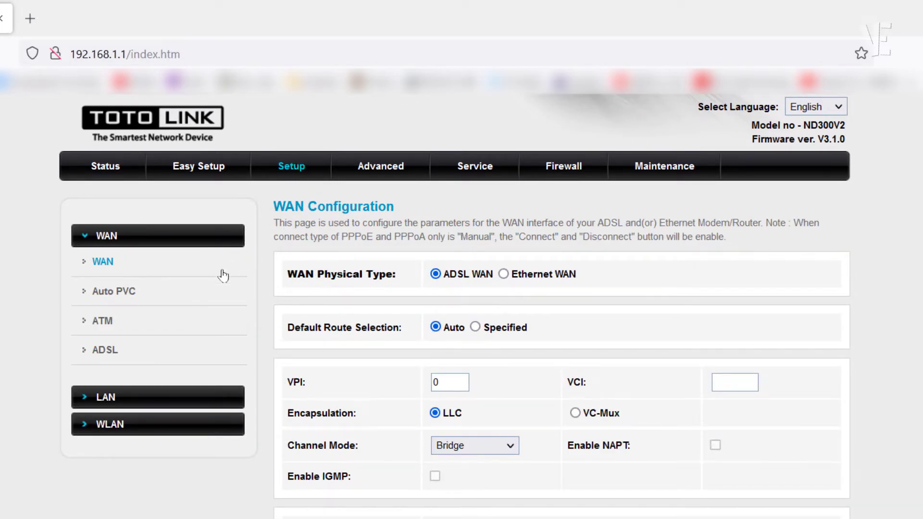
pyautogui.click(103, 262)
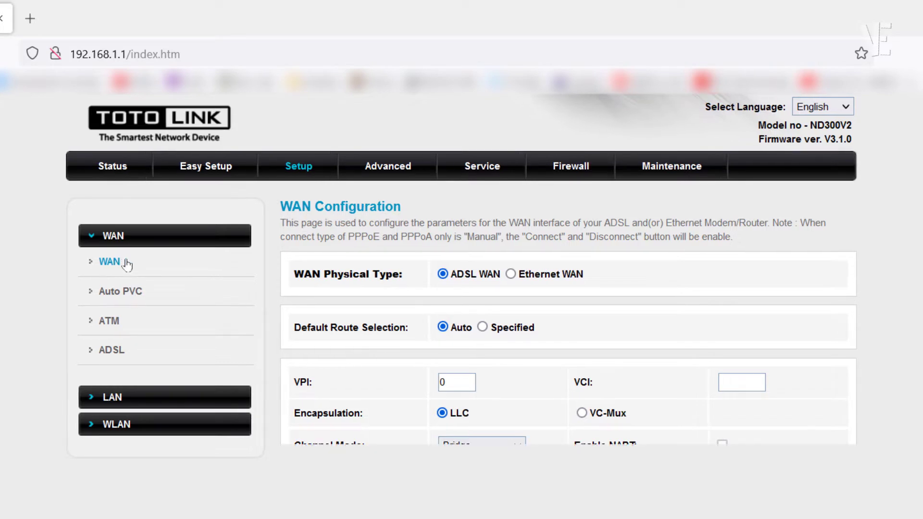
pyautogui.click(504, 276)
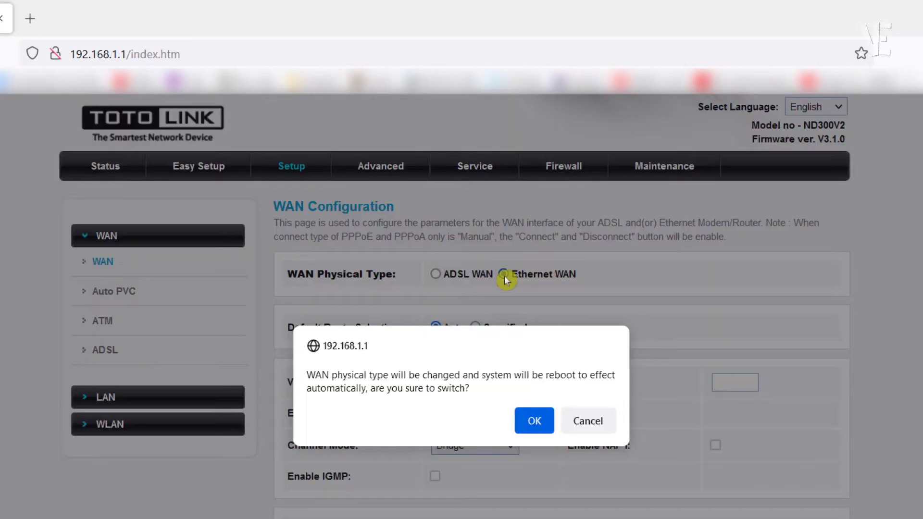
pyautogui.click(533, 425)
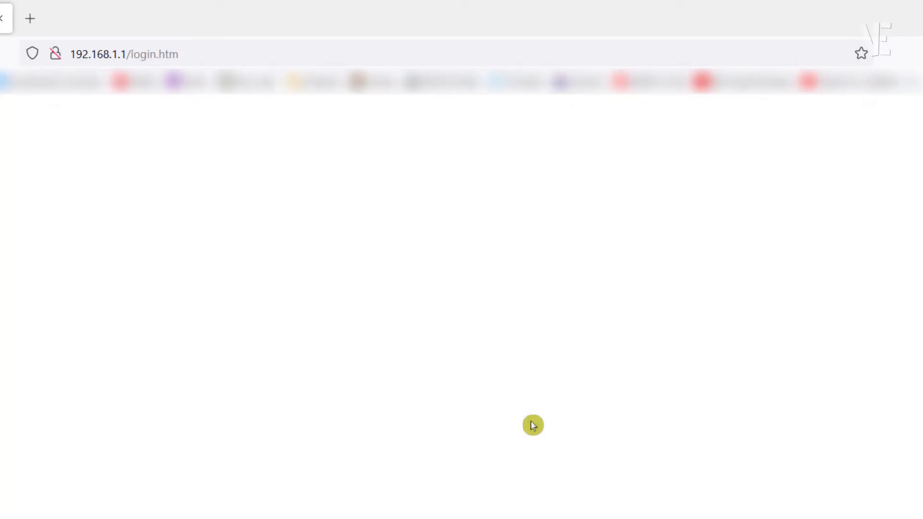
# Log back in with the admin user name and the account password after the reboot, declining the password update
pyautogui.click(481, 284)
pyautogui.write('admin')
pyautogui.press('Tab')
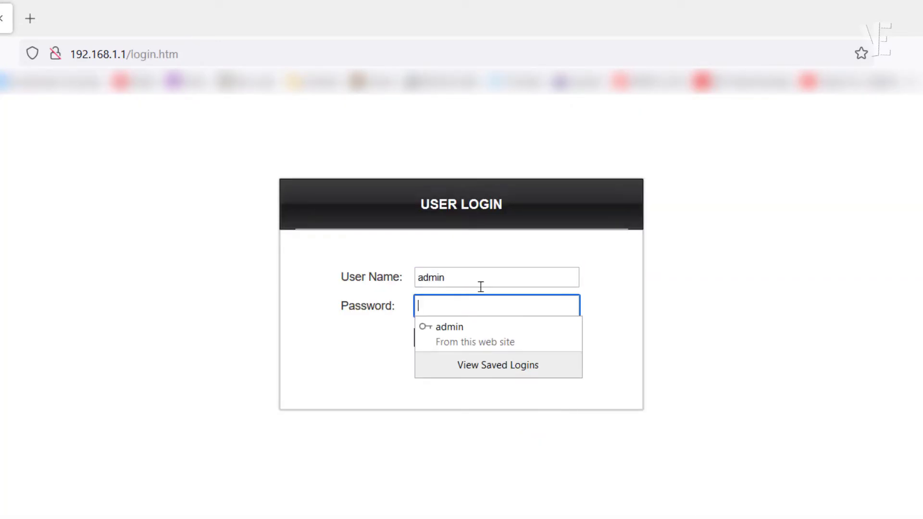
pyautogui.write('a')
pyautogui.press('Return')
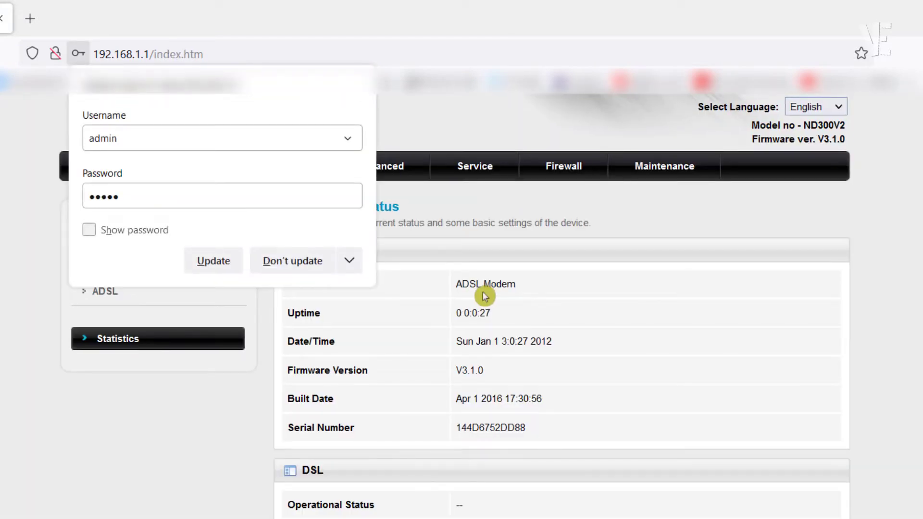
pyautogui.click(309, 263)
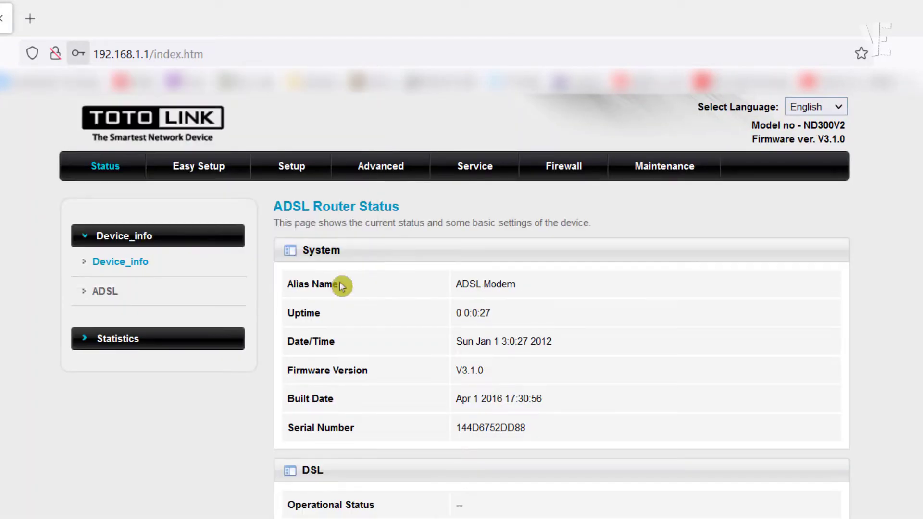
pyautogui.click(291, 165)
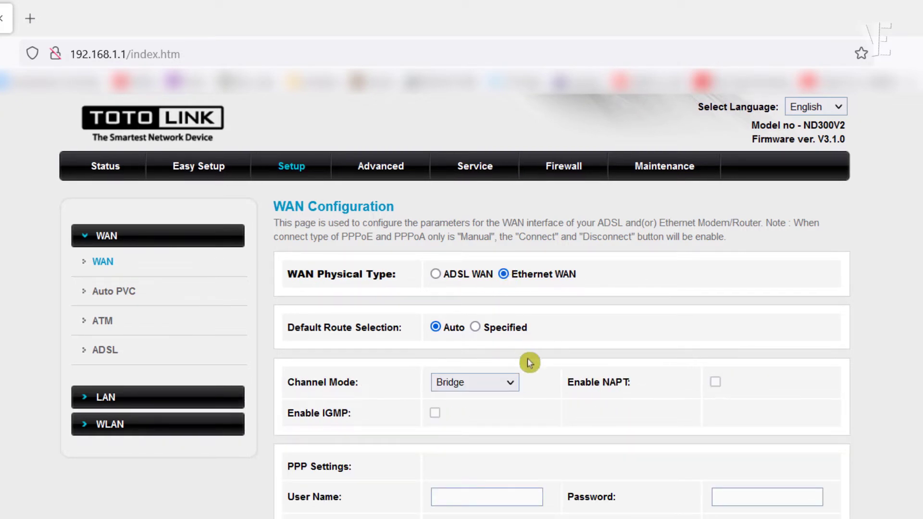
# Add a WAN connection with Channel Mode DHCP(Static IP) and DHCP IP settings, creating WAN1
pyautogui.scroll(-2, 529, 444)
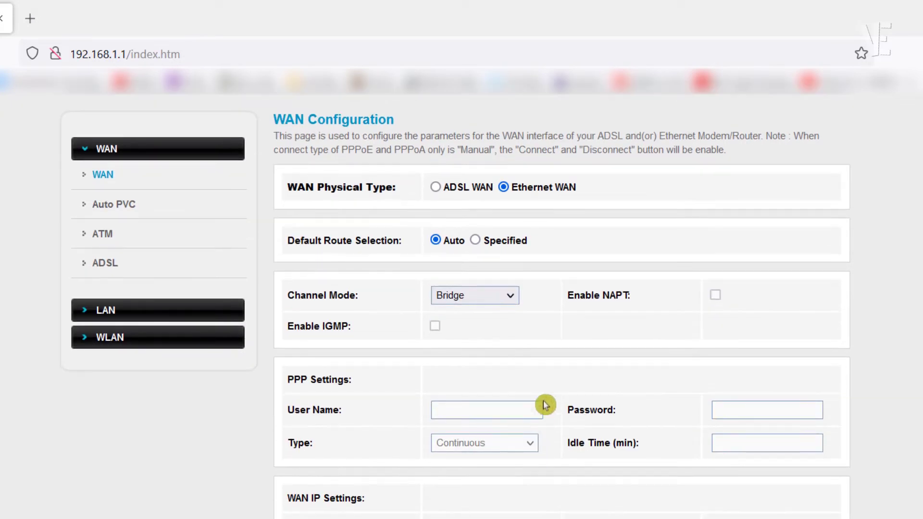
pyautogui.click(480, 296)
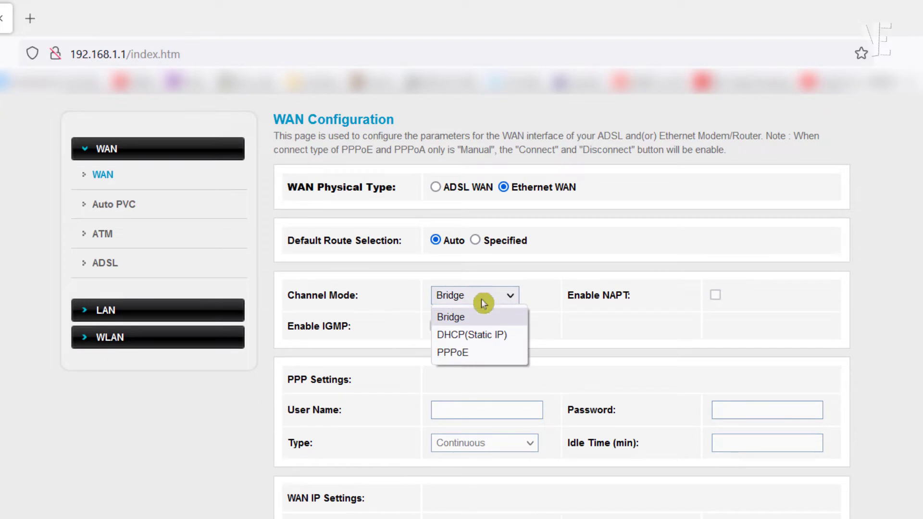
pyautogui.click(487, 336)
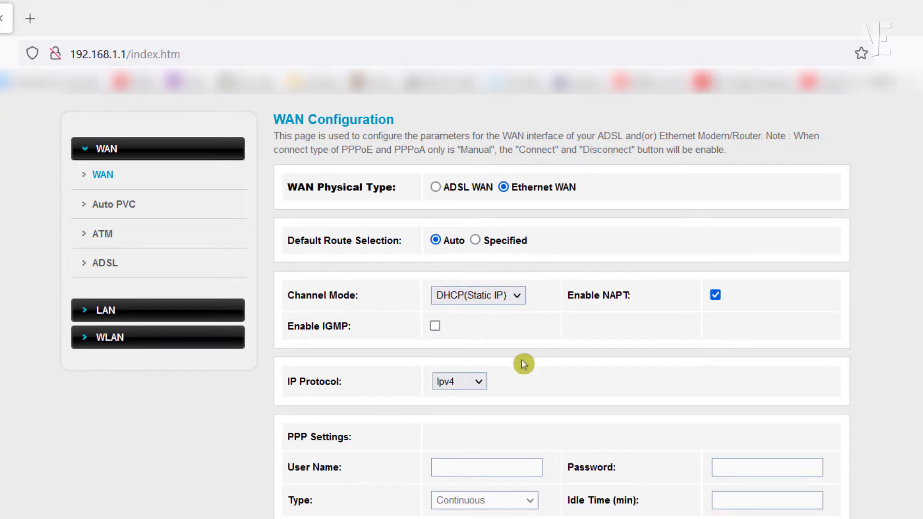
pyautogui.scroll(-4, 552, 365)
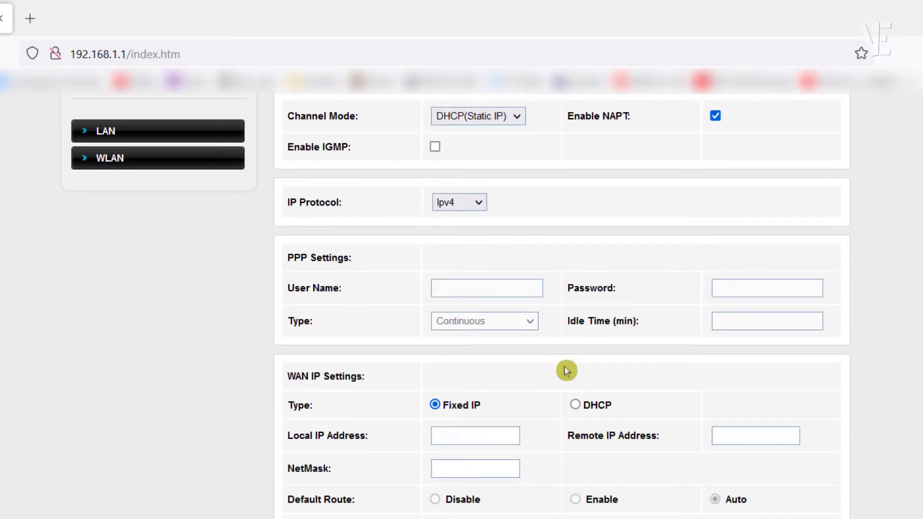
pyautogui.click(576, 405)
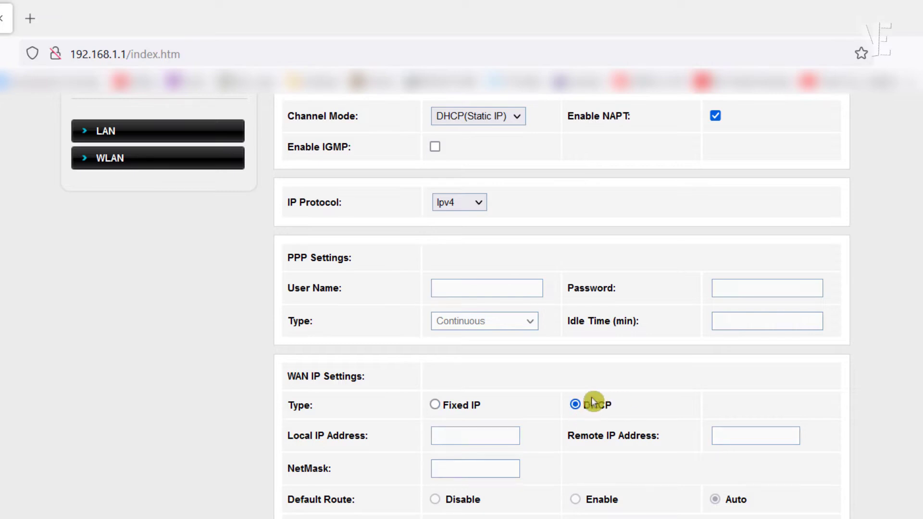
pyautogui.doubleClick(595, 405)
pyautogui.click(641, 402)
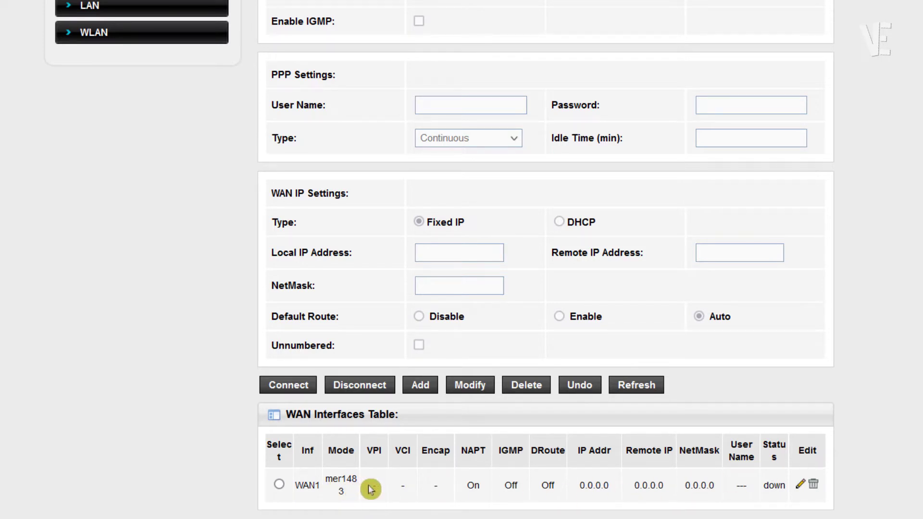
pyautogui.moveTo(362, 483); pyautogui.dragTo(268, 486)
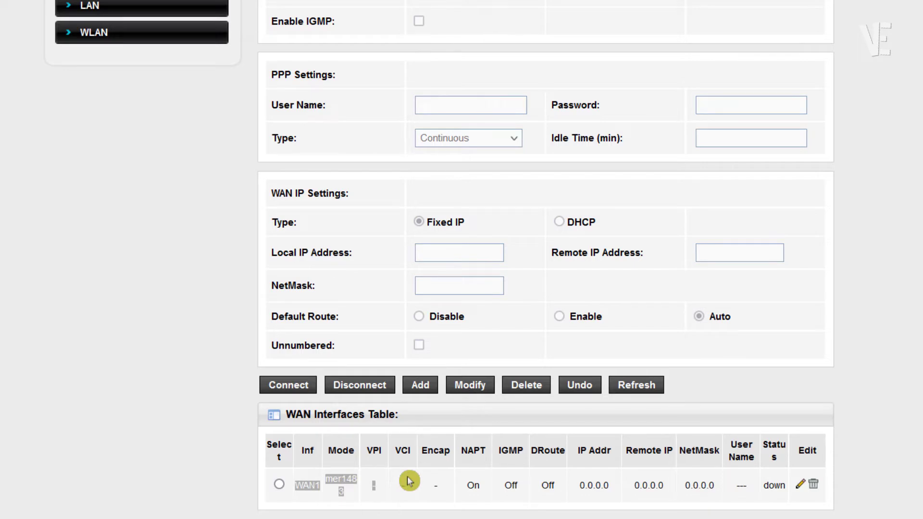
pyautogui.scroll(5, 411, 481)
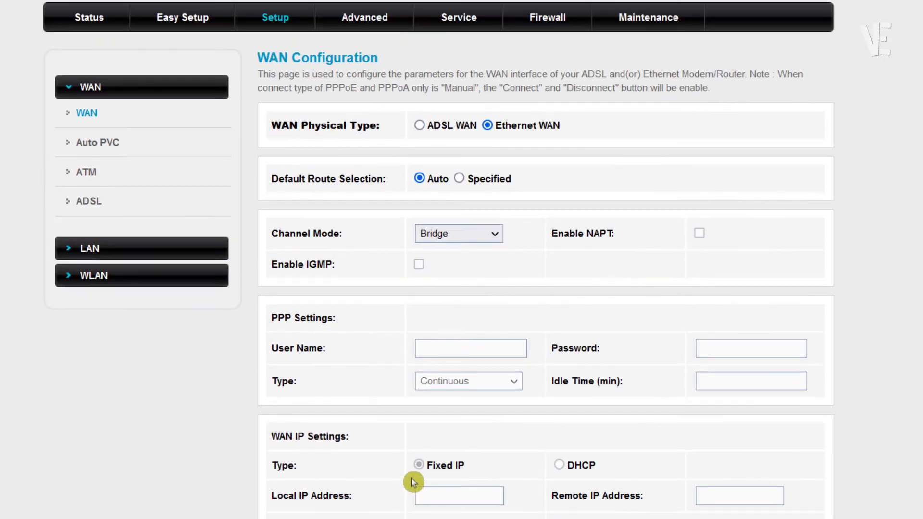
# On WLAN Basic, keep the band at 2.4 GHz (B+G+N) and the mode at AP
pyautogui.click(93, 276)
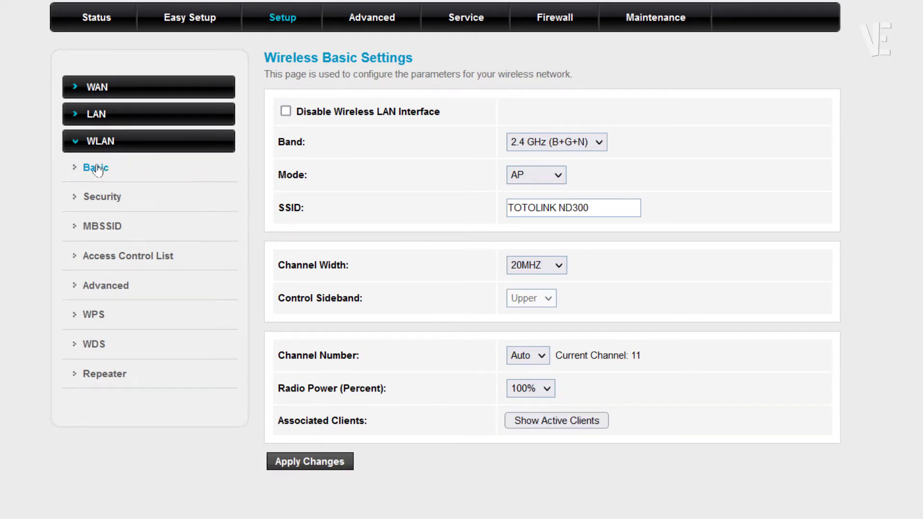
pyautogui.click(80, 164)
pyautogui.click(583, 143)
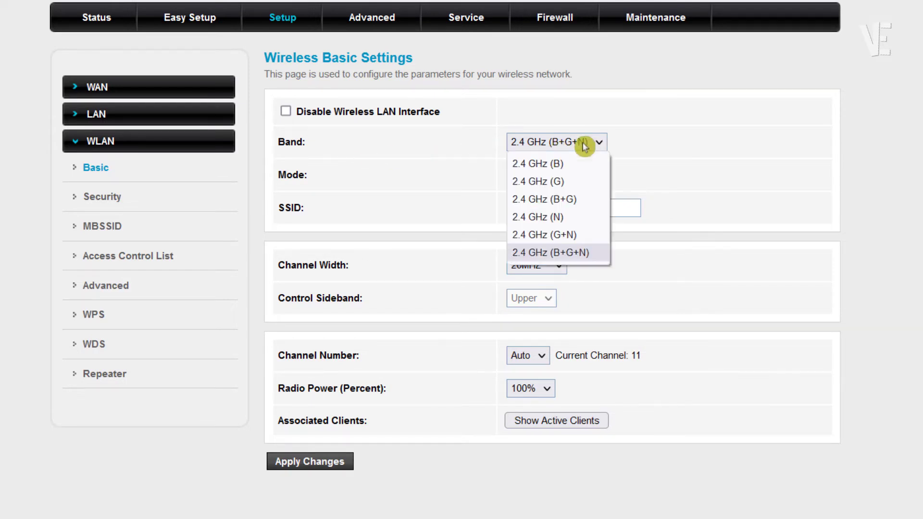
pyautogui.click(570, 254)
pyautogui.click(554, 182)
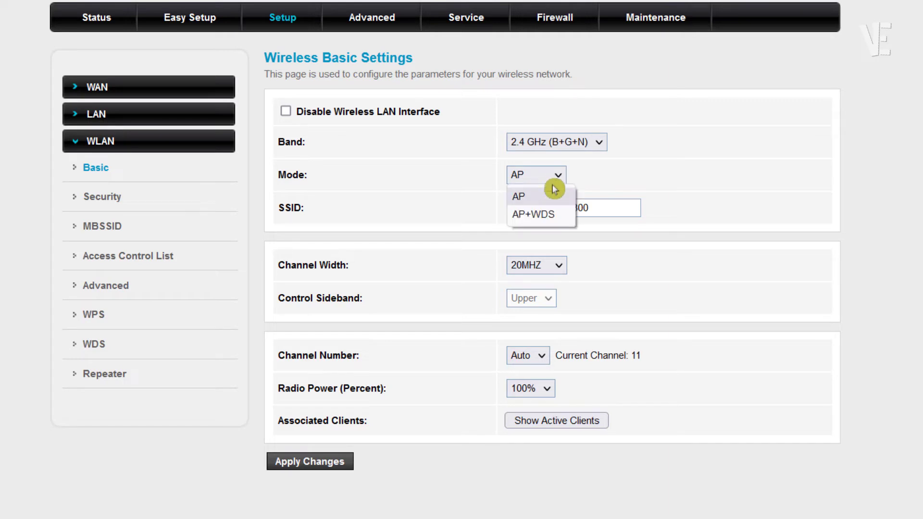
pyautogui.click(542, 197)
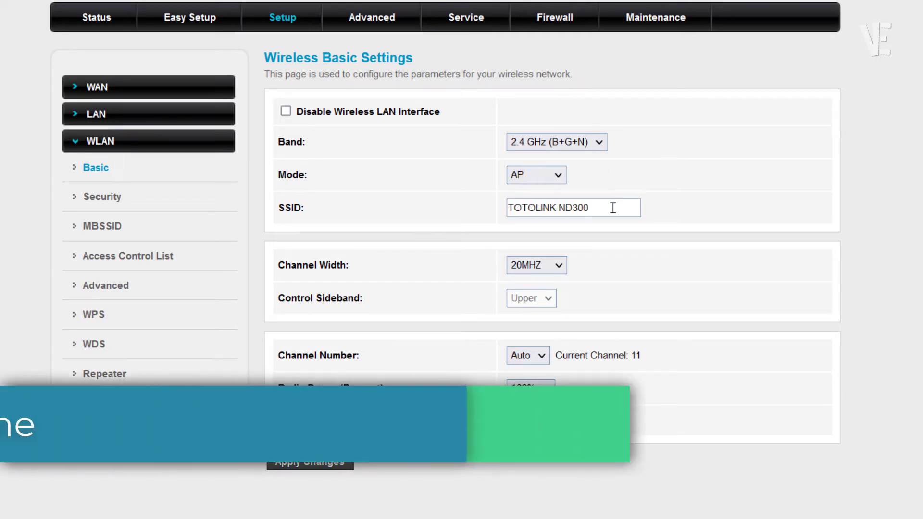
# Keep the SSID as TOTOLINK ND300 and apply the changes so Wi-Fi restarts
pyautogui.moveTo(612, 207); pyautogui.dragTo(513, 207)
pyautogui.click(540, 206)
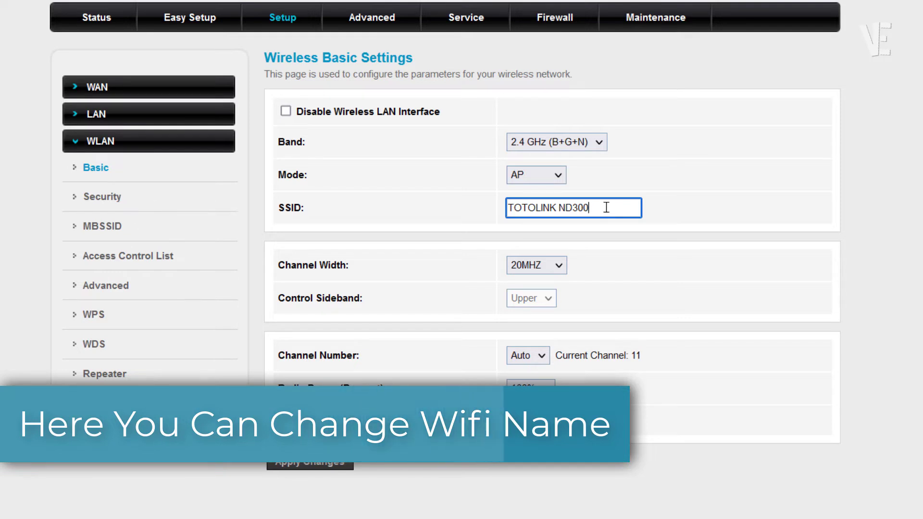
pyautogui.moveTo(606, 208); pyautogui.dragTo(527, 207)
pyautogui.click(607, 207)
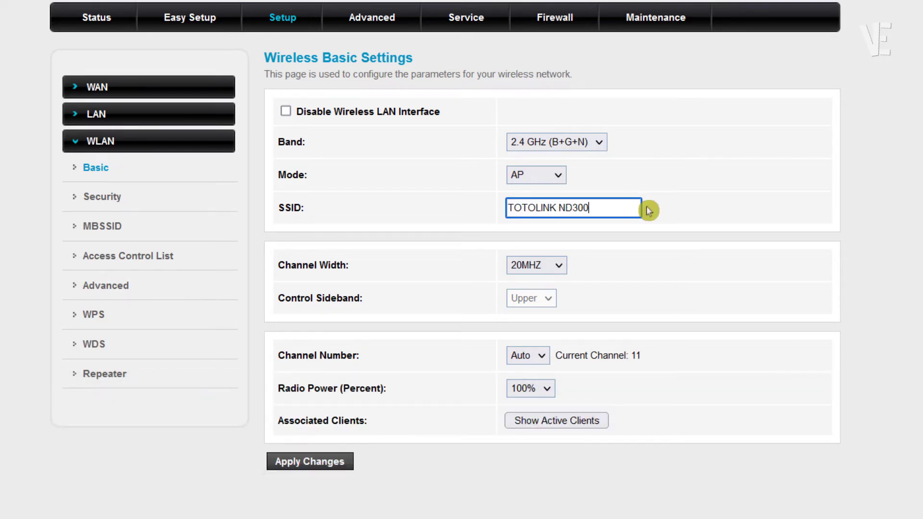
pyautogui.click(310, 462)
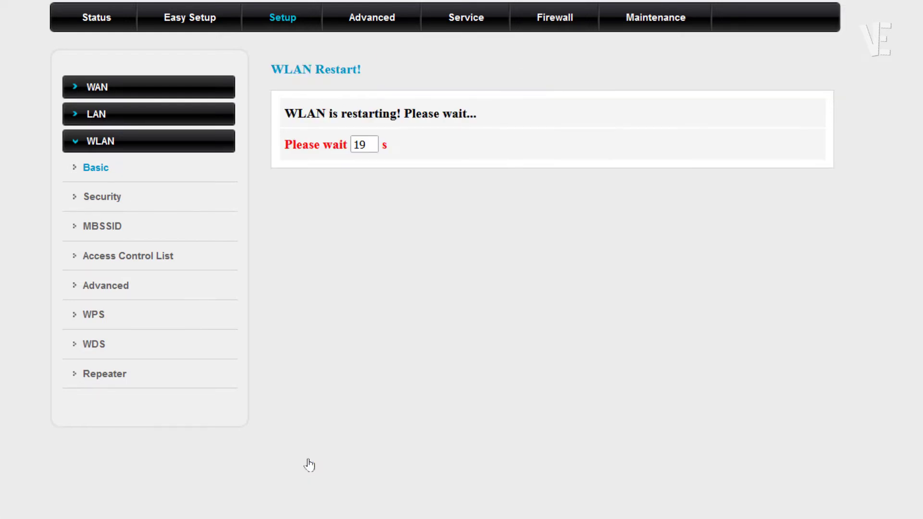
pyautogui.click(311, 464)
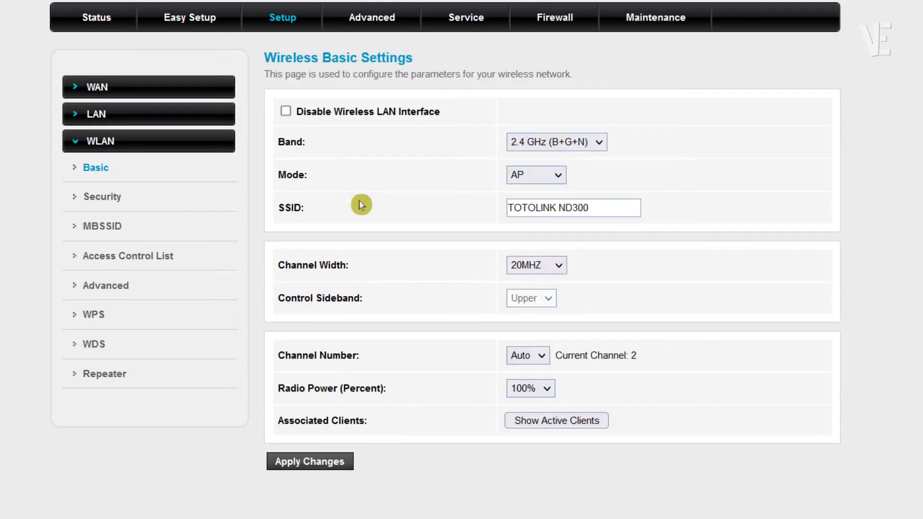
# In LAN > LAN, append 1 so the IP Address reads 192.168.1.11, then apply
pyautogui.click(118, 119)
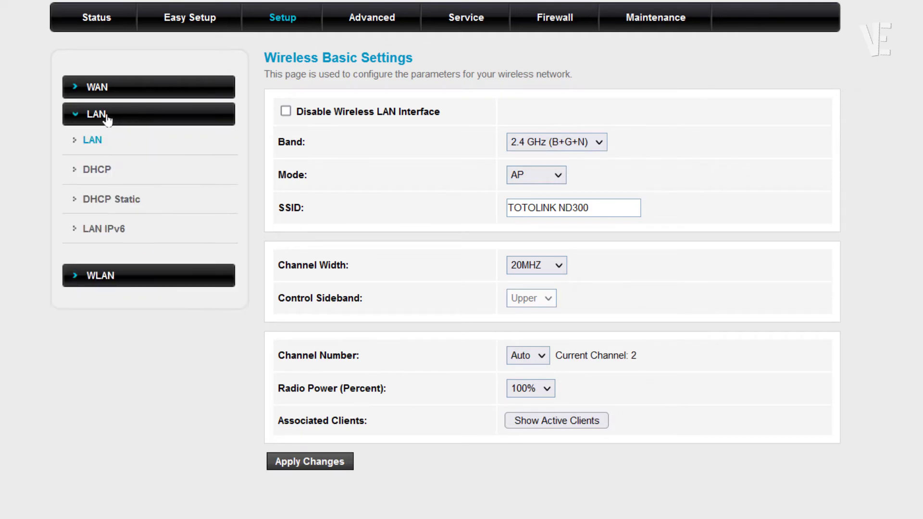
pyautogui.click(99, 141)
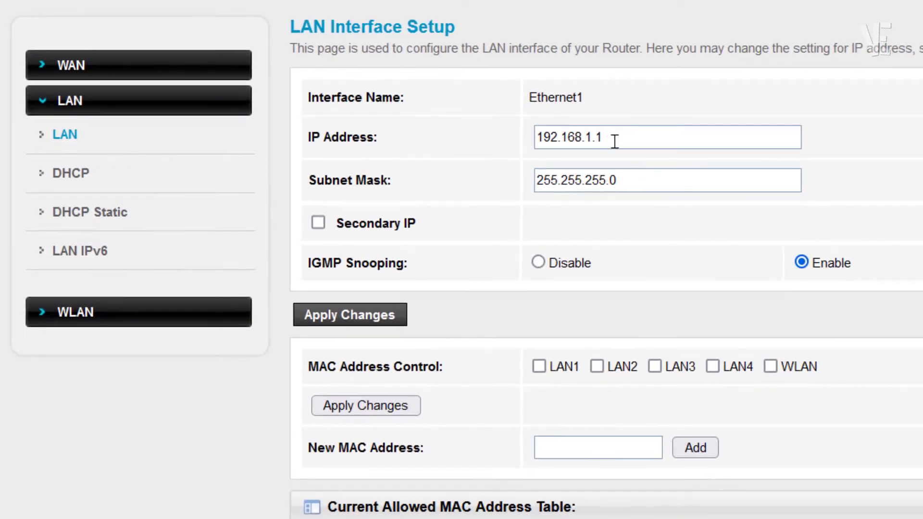
pyautogui.click(615, 140)
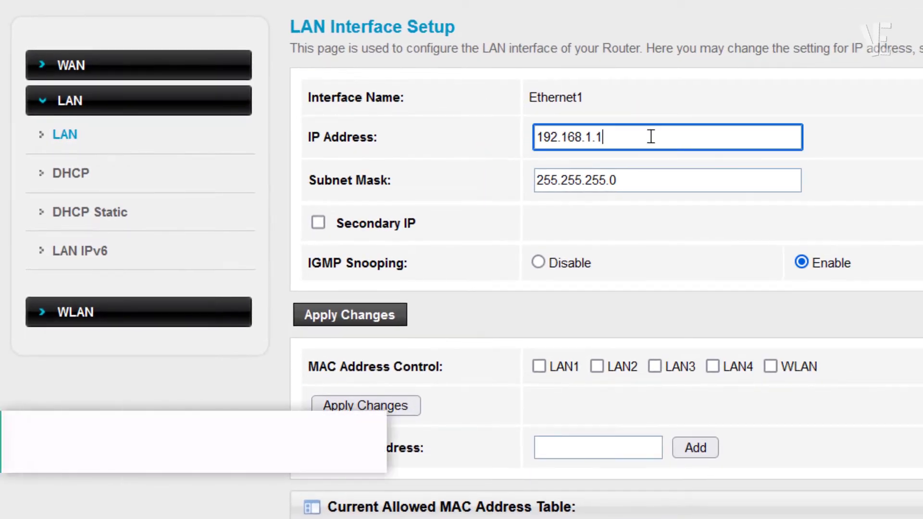
pyautogui.moveTo(624, 136); pyautogui.dragTo(517, 134)
pyautogui.click(638, 134)
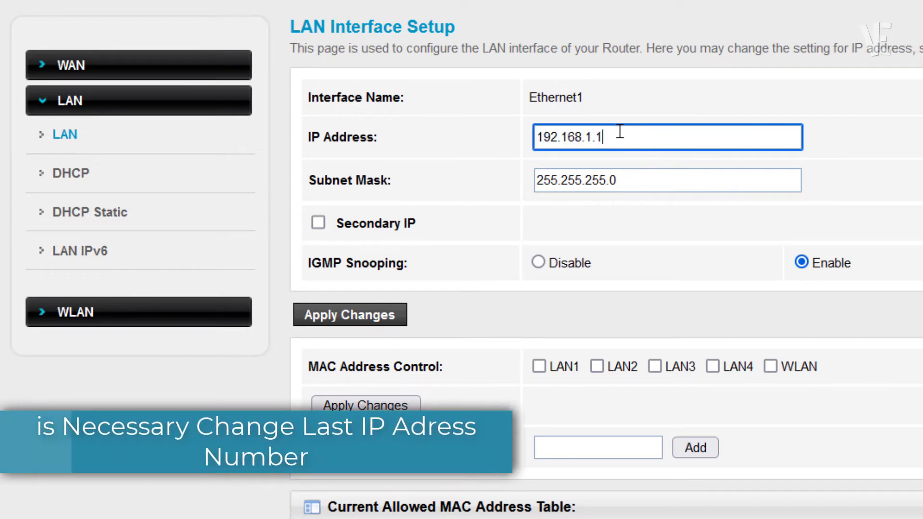
pyautogui.moveTo(604, 134); pyautogui.dragTo(599, 135)
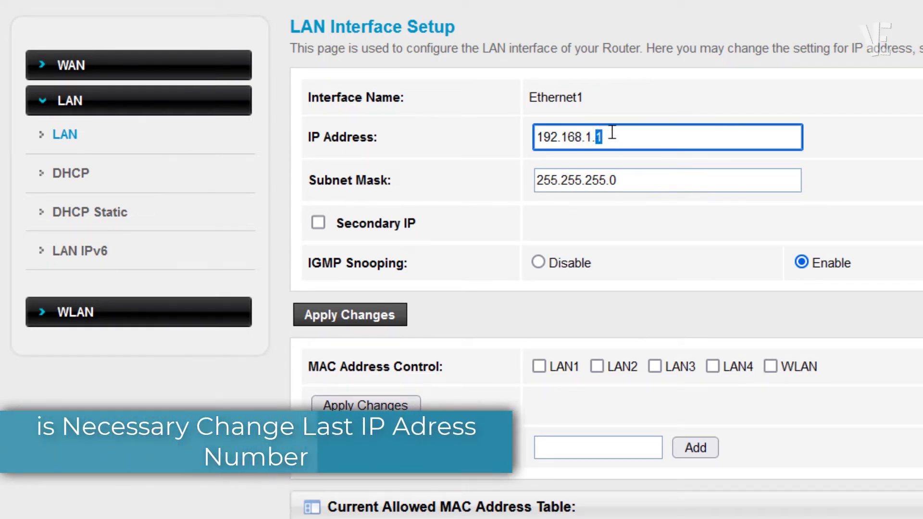
pyautogui.click(611, 135)
pyautogui.write('1')
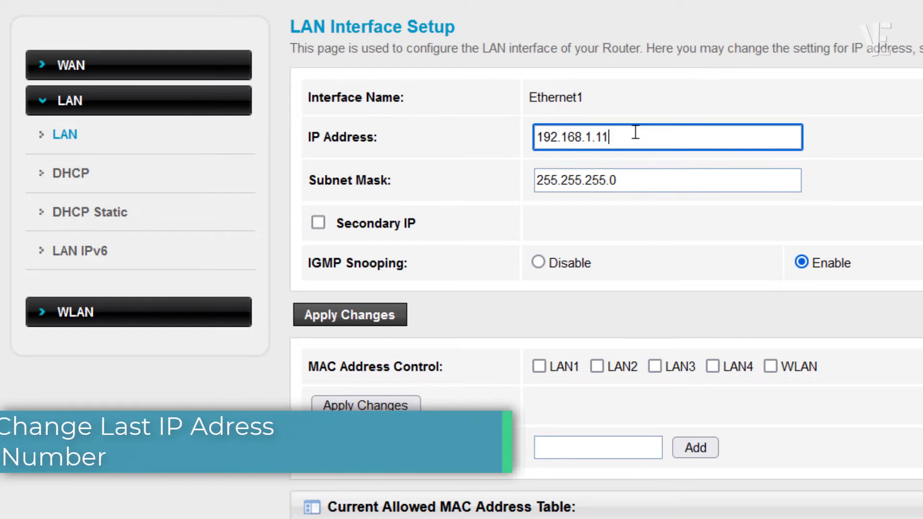
pyautogui.click(596, 131)
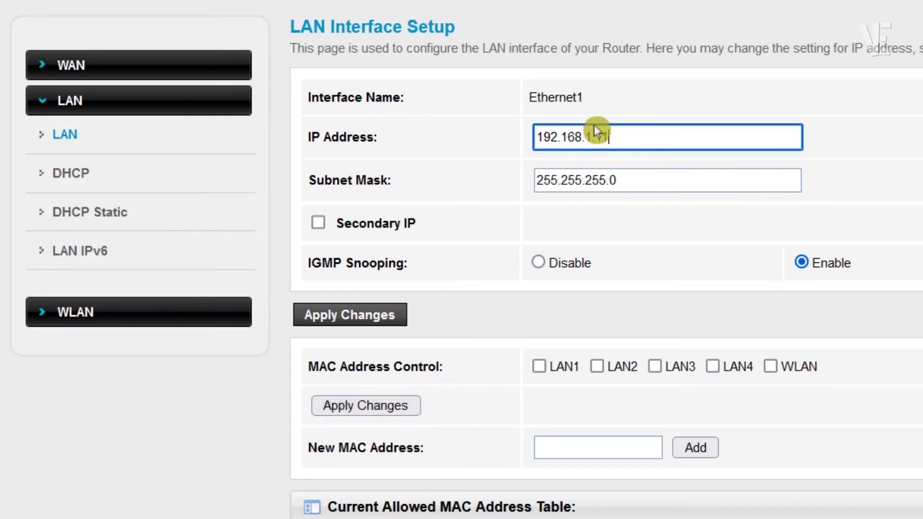
pyautogui.moveTo(619, 138); pyautogui.dragTo(597, 137)
pyautogui.click(630, 136)
pyautogui.click(367, 318)
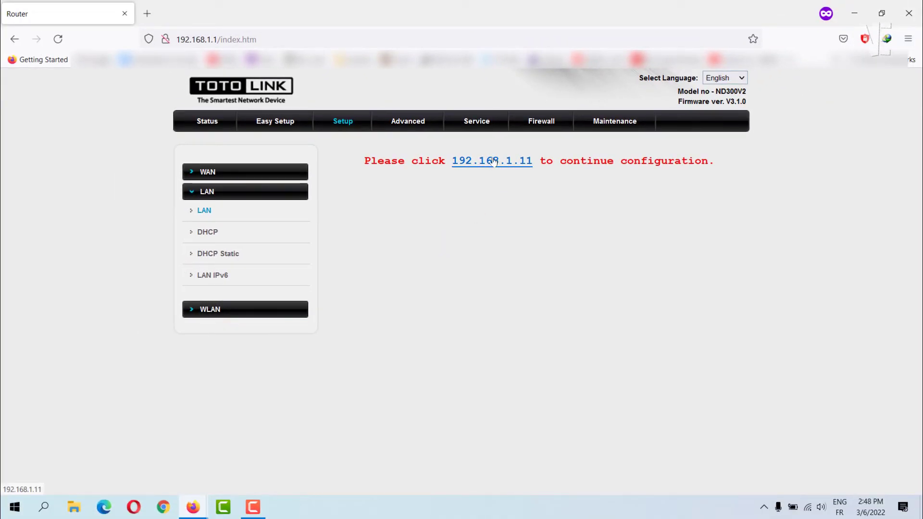
# Follow the 192.168.1.11 link and log in again with the admin credentials
pyautogui.click(494, 161)
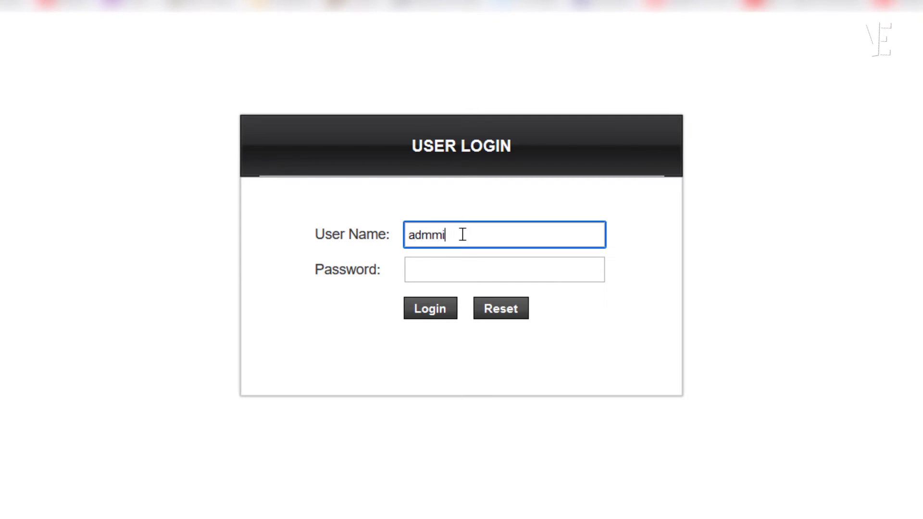
pyautogui.press('Tab')
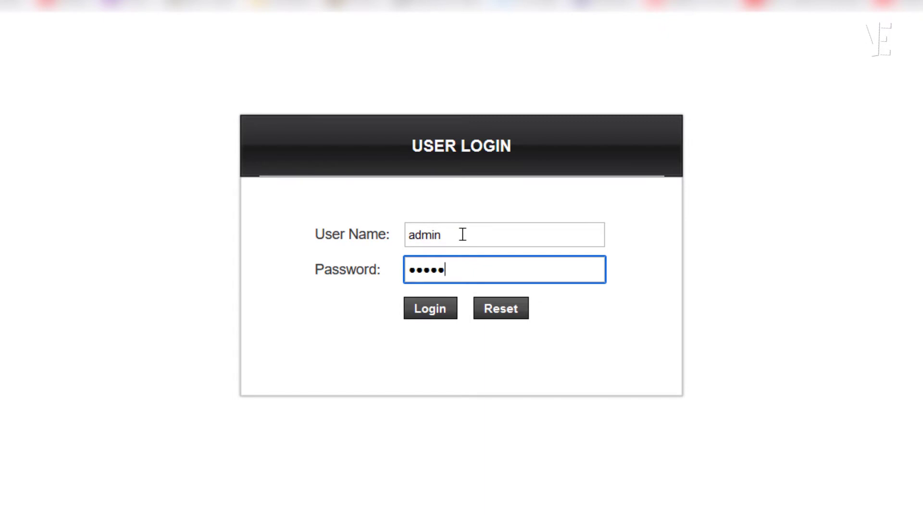
pyautogui.click(434, 313)
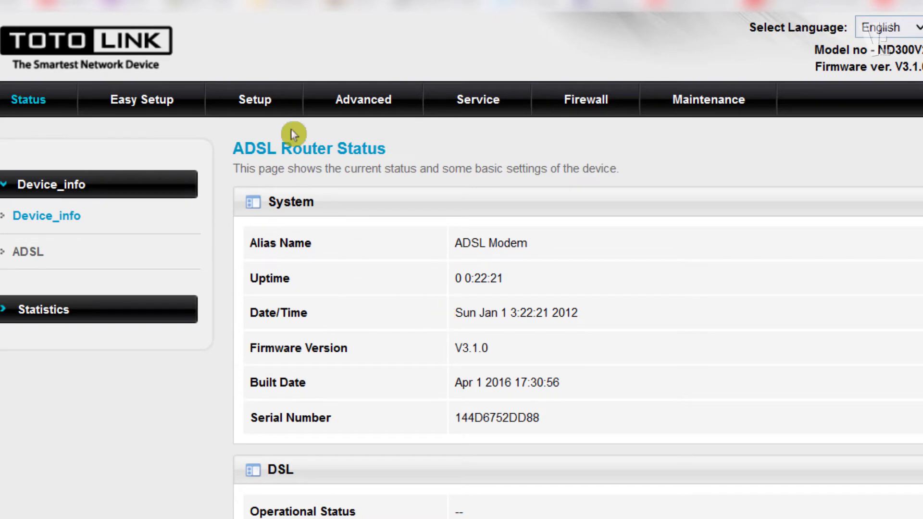
# Set DHCP Mode to None under Setup > LAN > DHCP and apply the change
pyautogui.click(262, 101)
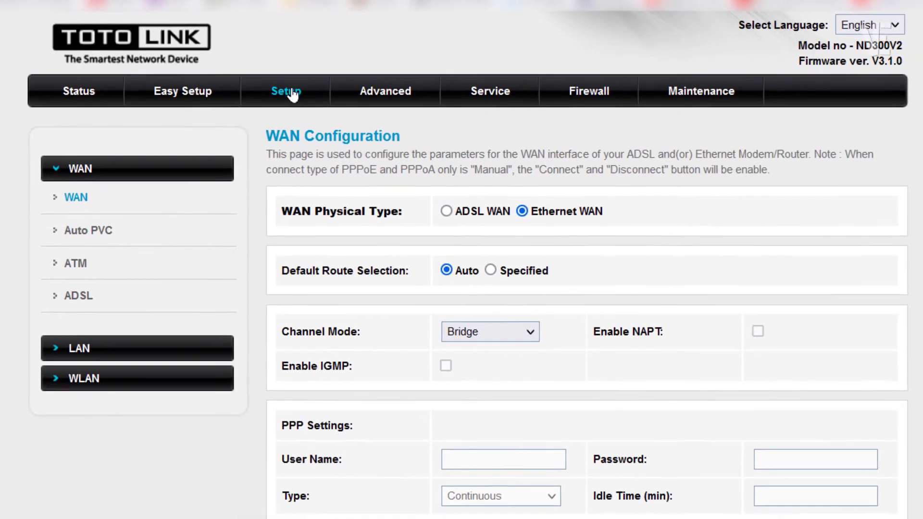
pyautogui.click(77, 347)
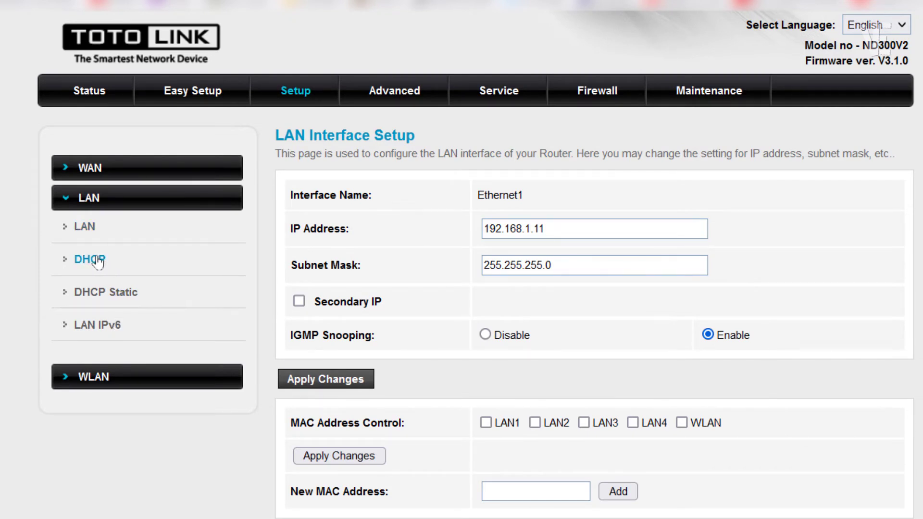
pyautogui.click(90, 260)
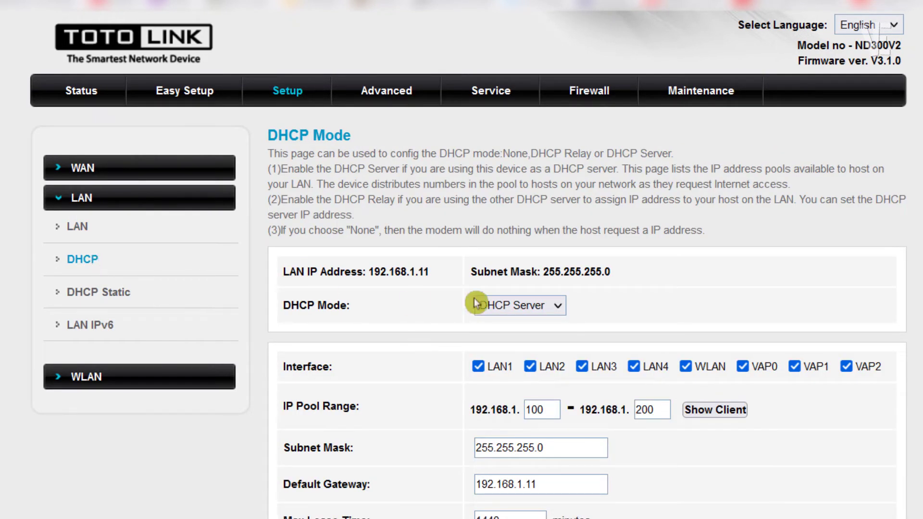
pyautogui.click(509, 305)
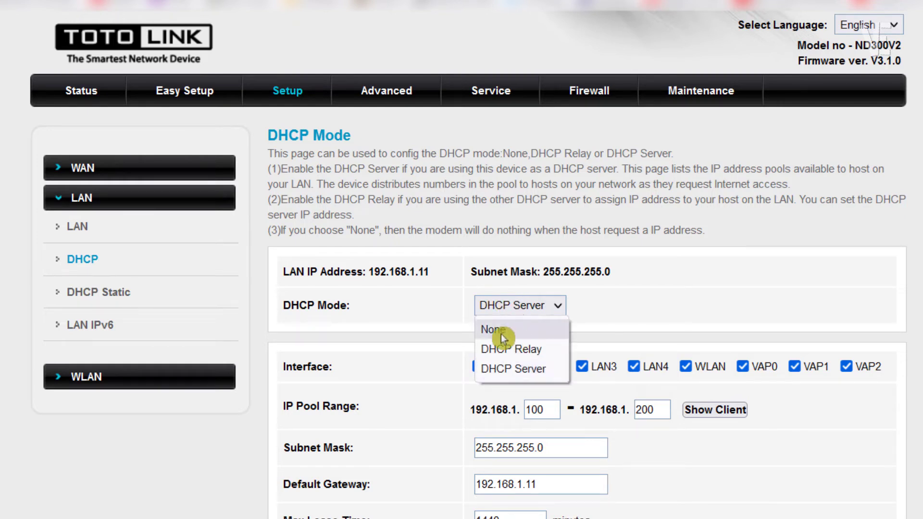
pyautogui.click(519, 329)
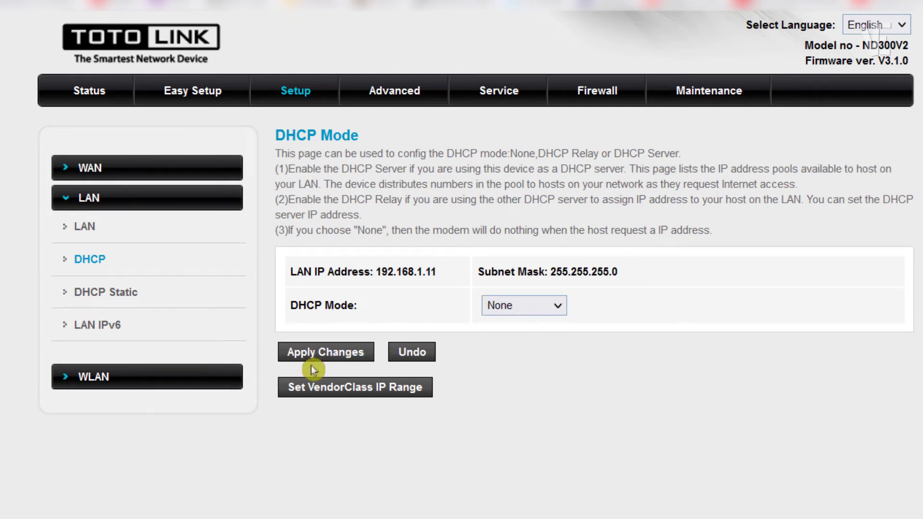
pyautogui.click(324, 352)
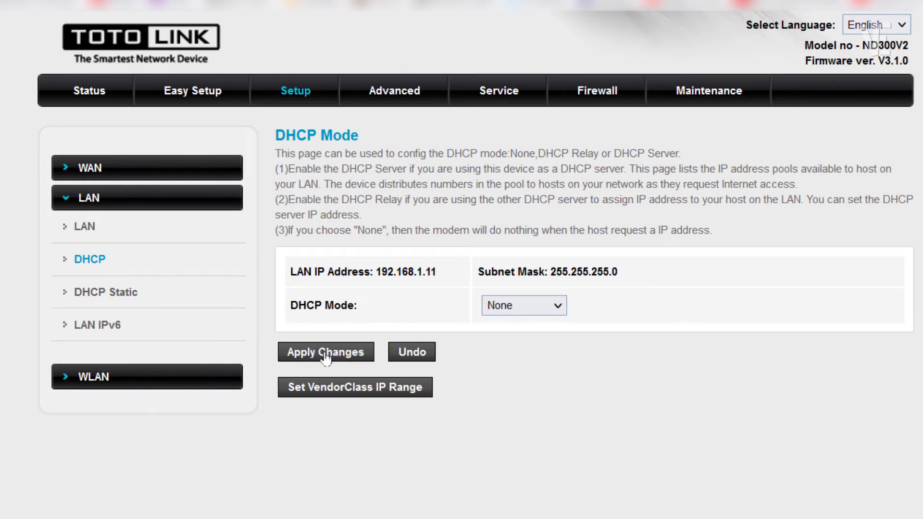
# Tick Repeater Enabled under WLAN > Repeater and run a Site Survey, accepting the DHCP warning
pyautogui.click(92, 383)
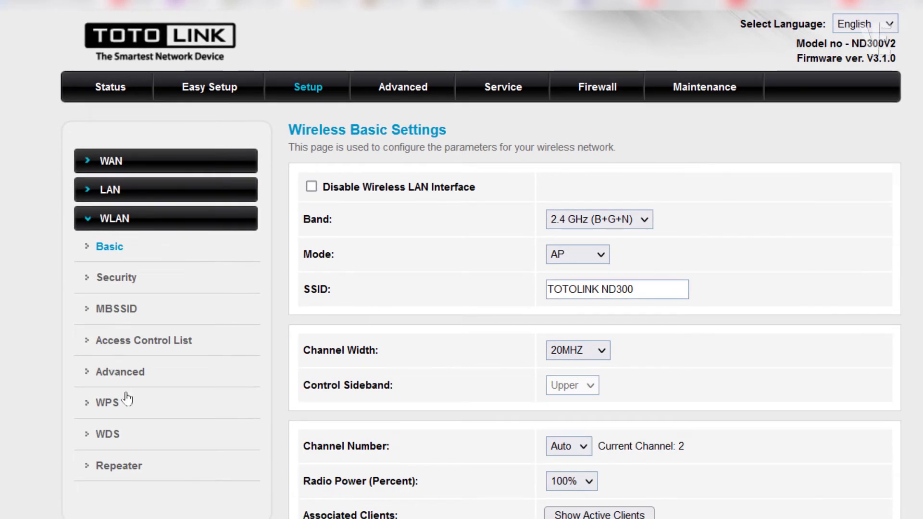
pyautogui.click(128, 470)
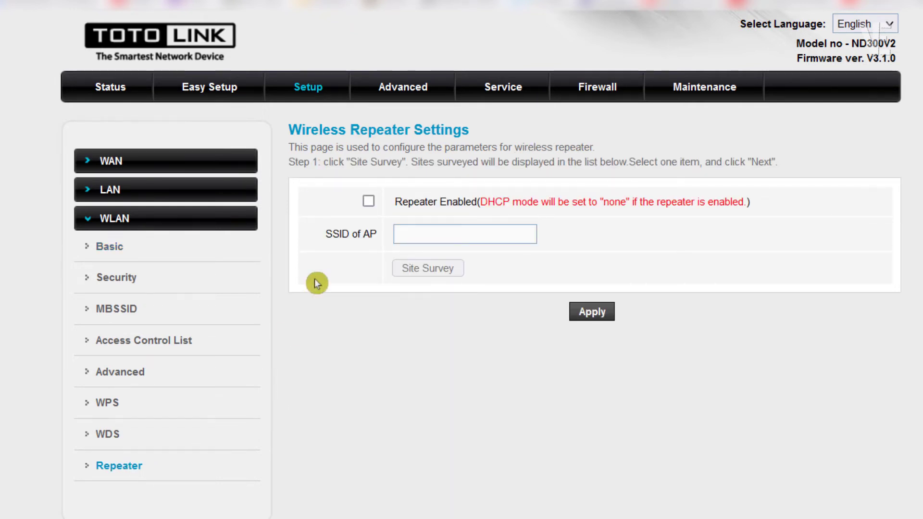
pyautogui.click(369, 204)
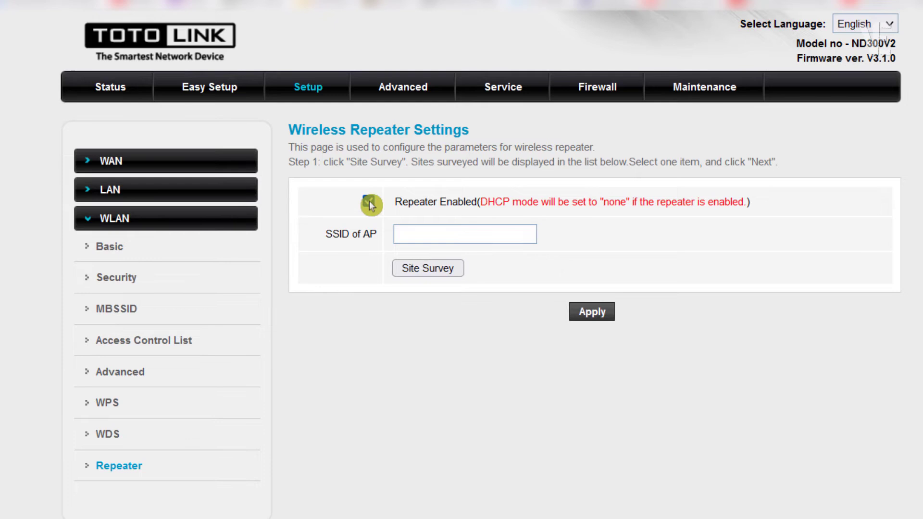
pyautogui.moveTo(766, 208); pyautogui.dragTo(370, 202)
pyautogui.click(410, 200)
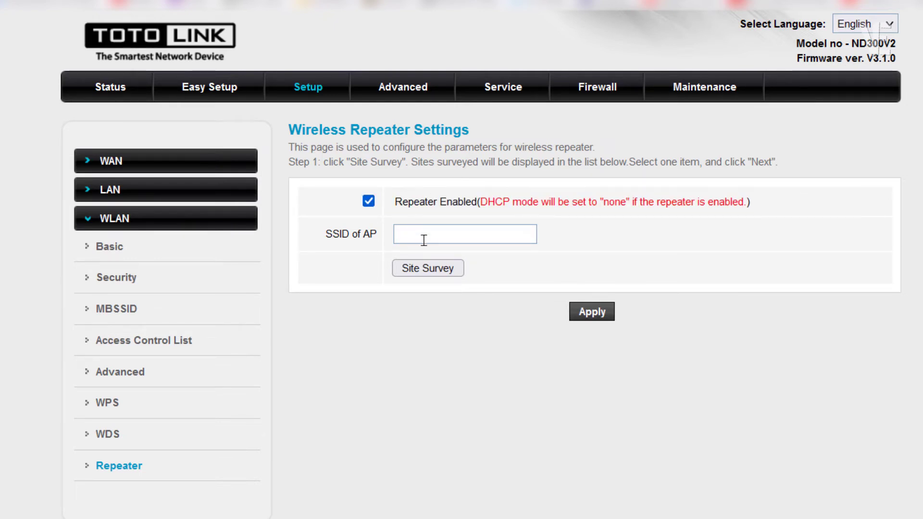
pyautogui.click(427, 276)
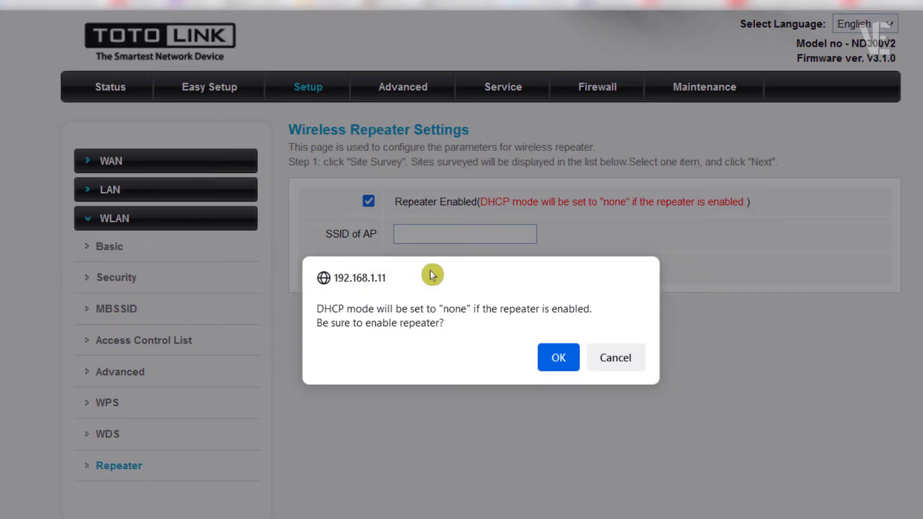
pyautogui.click(560, 361)
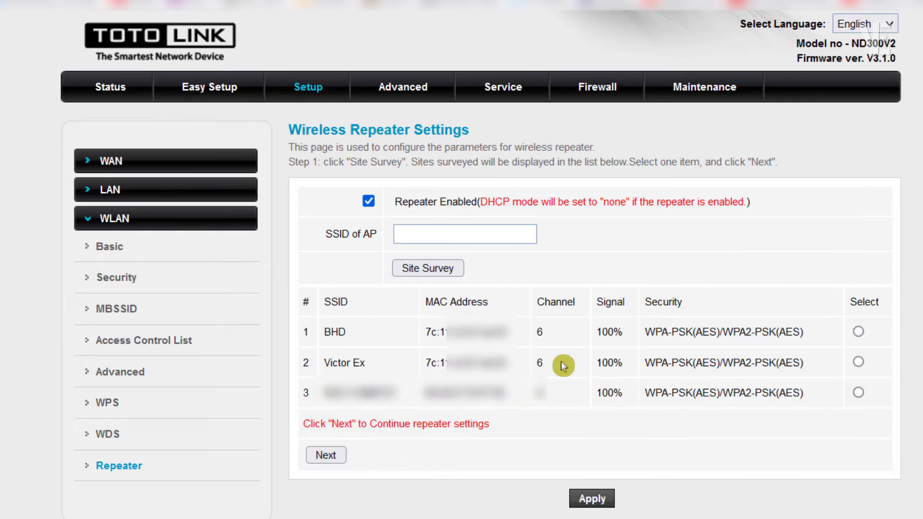
# Select the Victor Ex row in the site survey list so it fills the SSID of AP field
pyautogui.moveTo(534, 303); pyautogui.dragTo(708, 388)
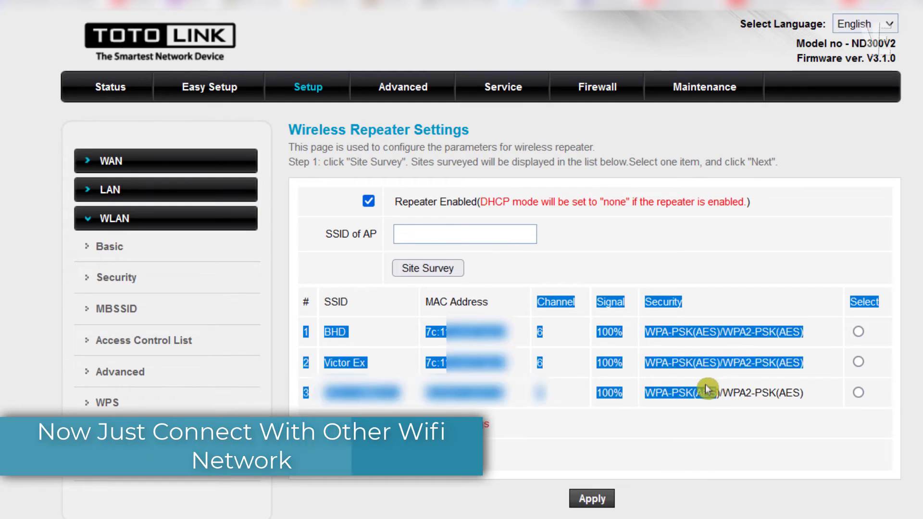
pyautogui.click(550, 455)
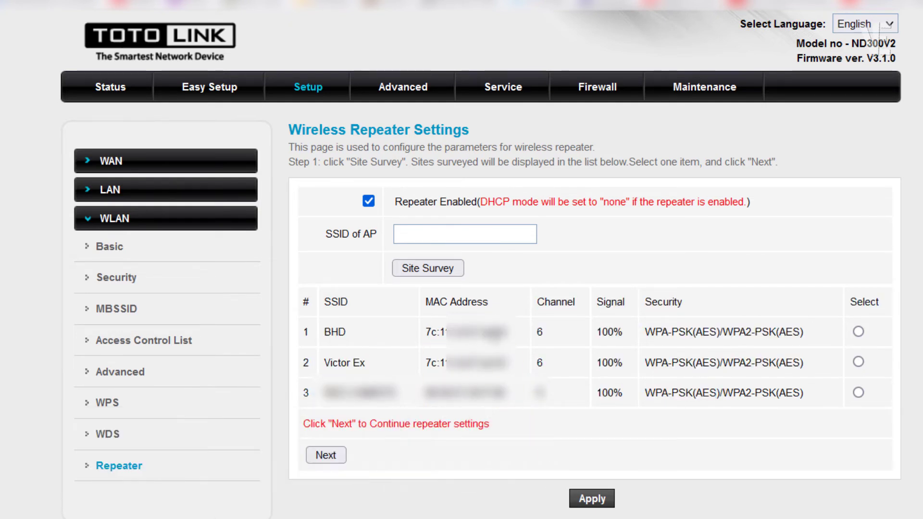
pyautogui.tripleClick(373, 363)
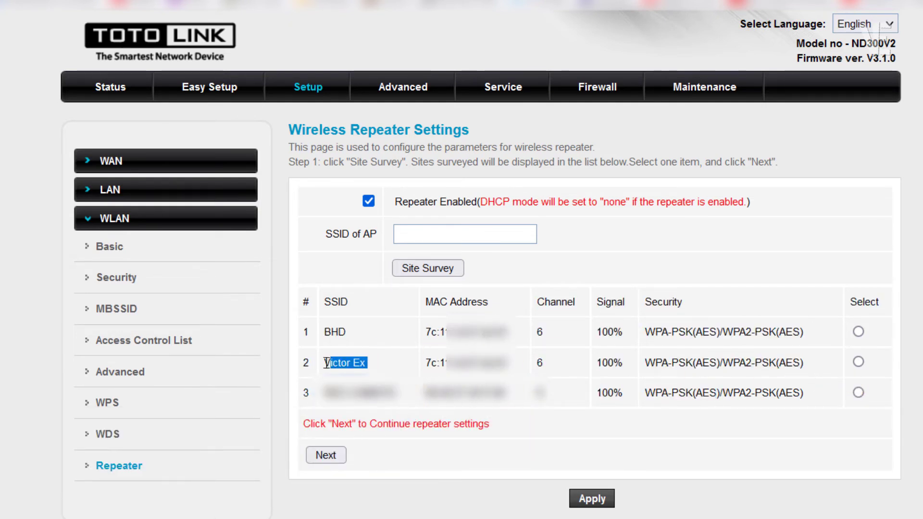
pyautogui.click(387, 364)
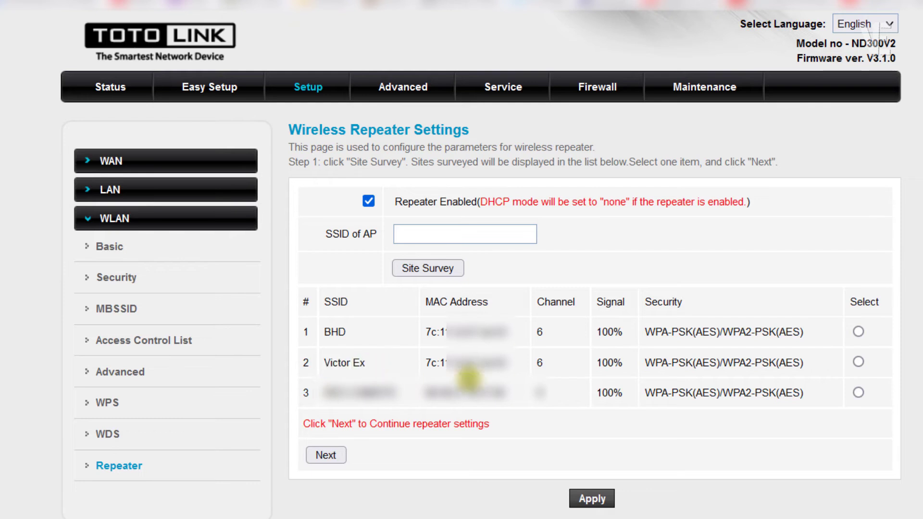
pyautogui.click(858, 362)
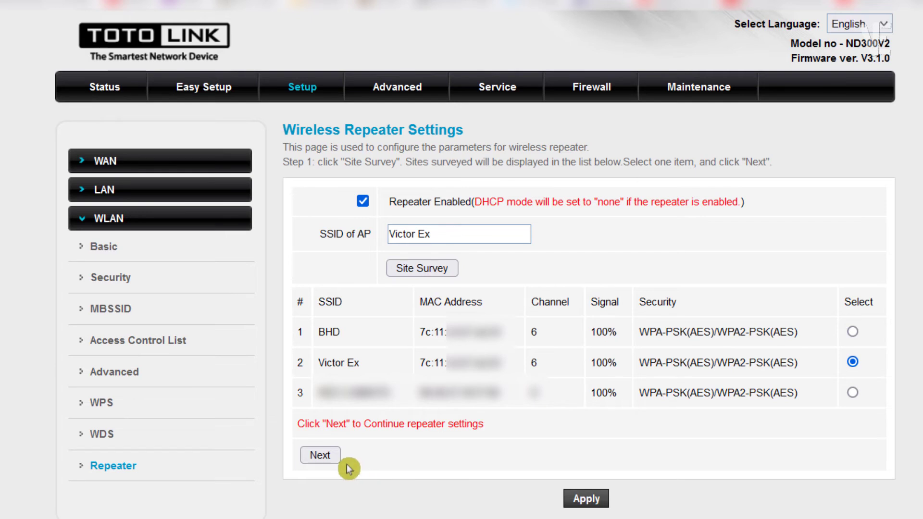
# Enter the Victor Ex Wi-Fi password as the Pre-Shared Key and apply it, reaching IP 192.168.1.11
pyautogui.click(331, 457)
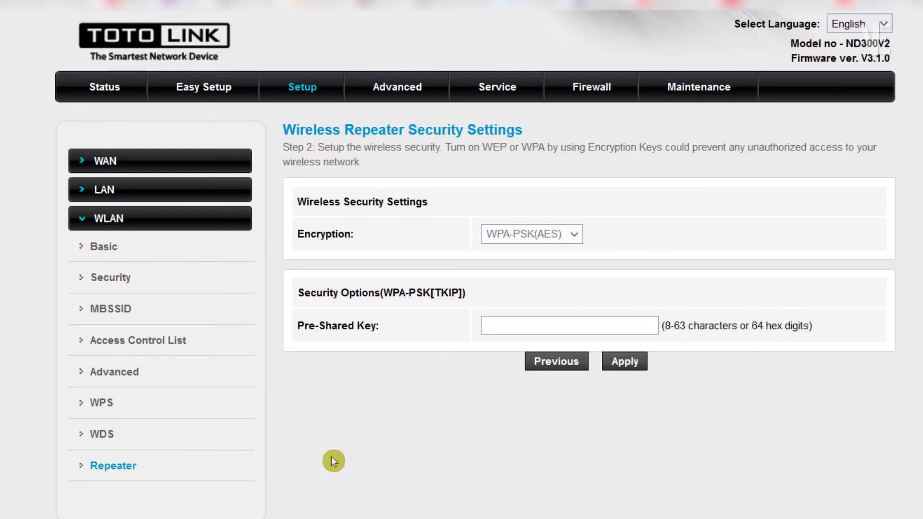
pyautogui.click(505, 326)
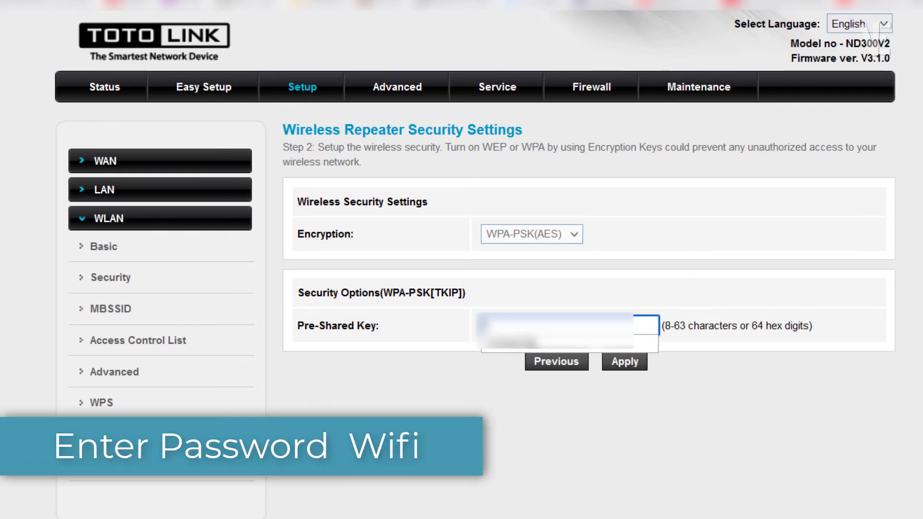
pyautogui.write('12345678')
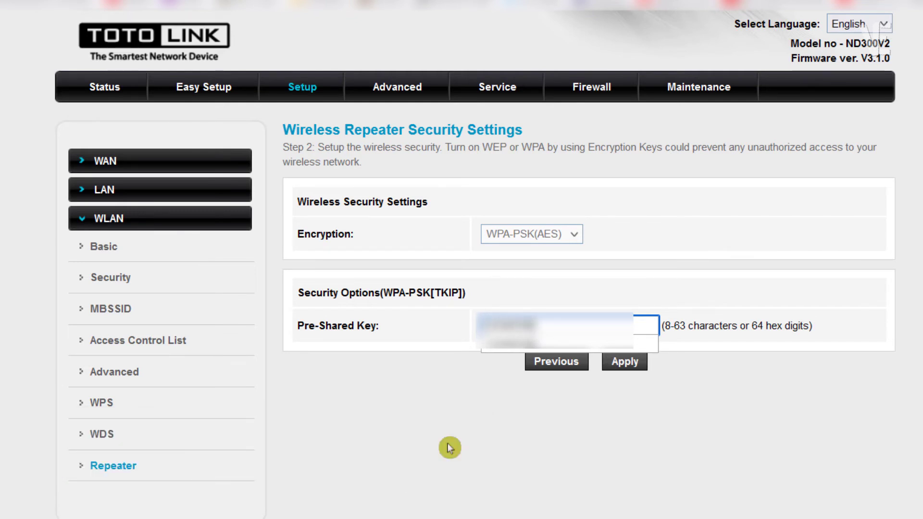
pyautogui.moveTo(534, 325); pyautogui.dragTo(465, 319)
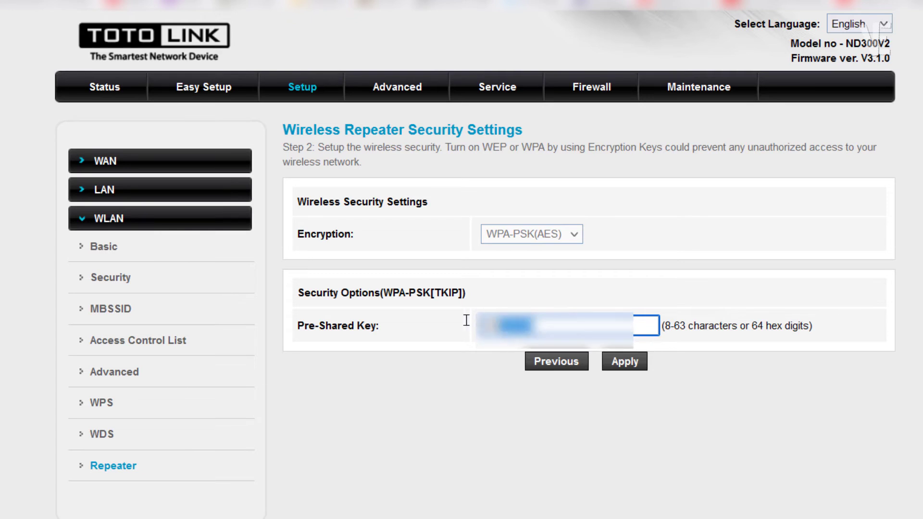
pyautogui.click(628, 365)
pyautogui.click(629, 366)
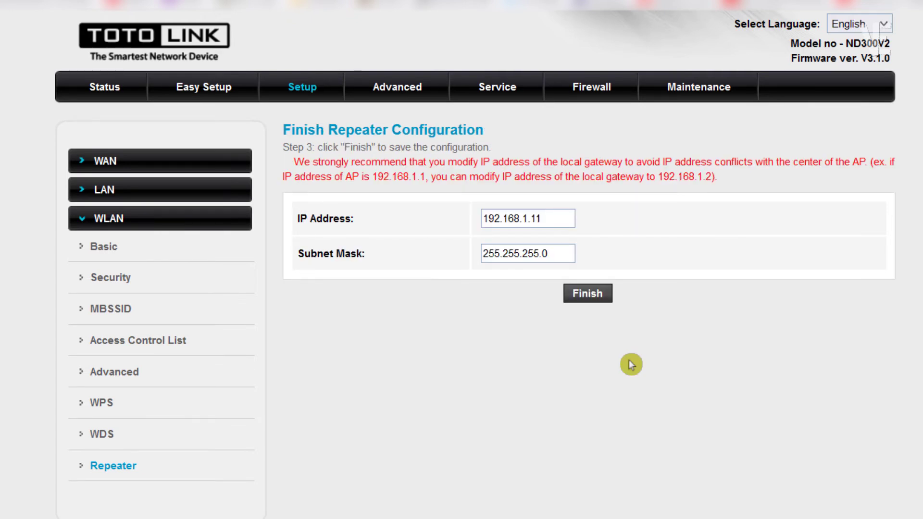
# Finish the repeater configuration, saving Victor Ex as the SSID of AP
pyautogui.click(585, 291)
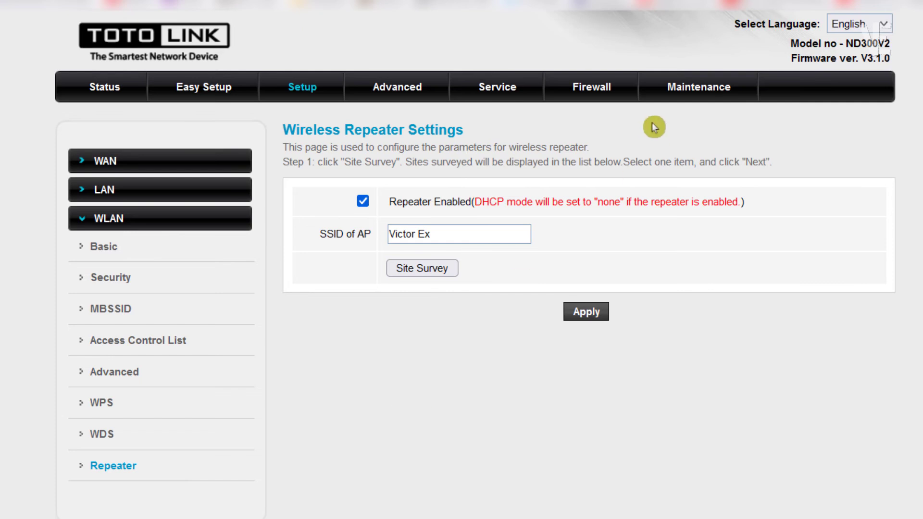
# Reboot the router from the Maintenance > Reboot page
pyautogui.click(702, 88)
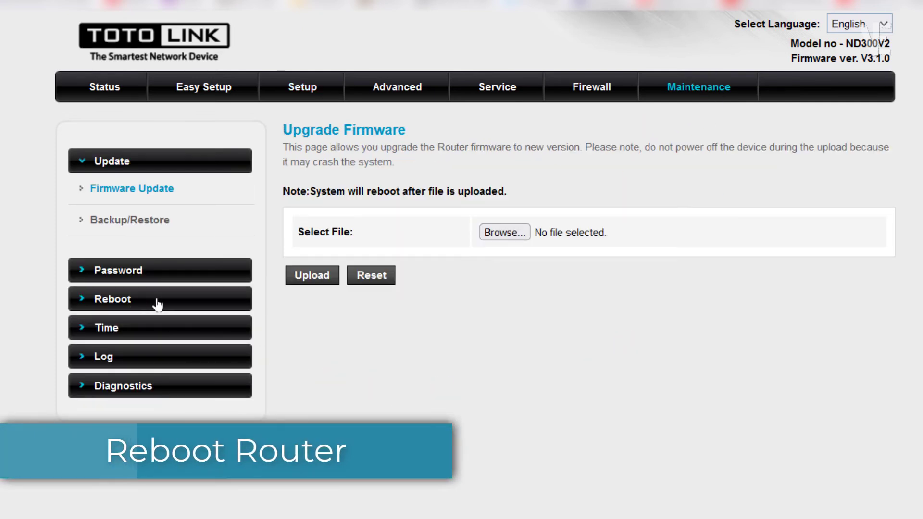
pyautogui.click(111, 301)
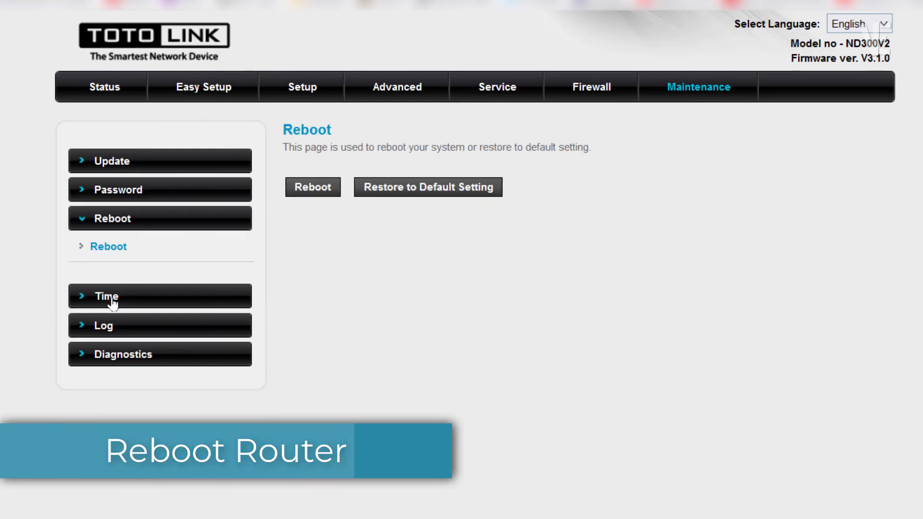
pyautogui.click(315, 188)
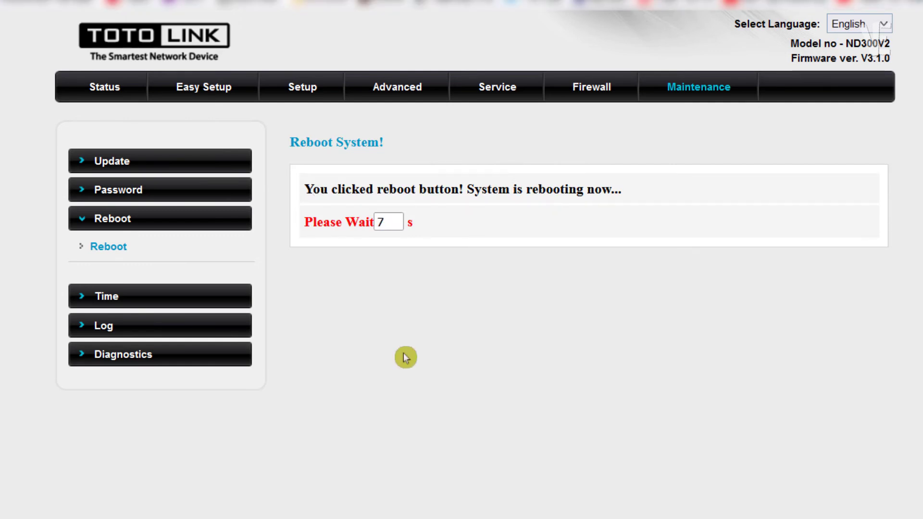
# Log back into the router with the administrator user name and password
pyautogui.click(447, 205)
pyautogui.write('adm')
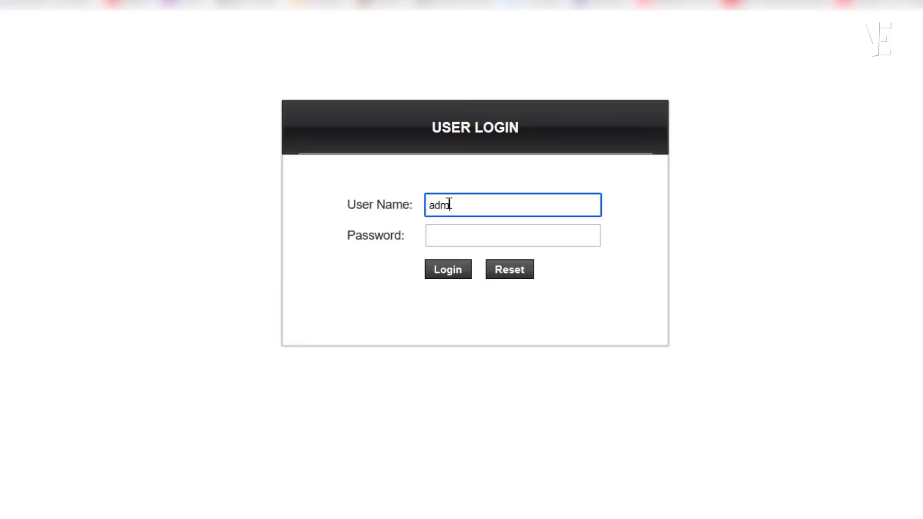
pyautogui.write('in')
pyautogui.press('Tab')
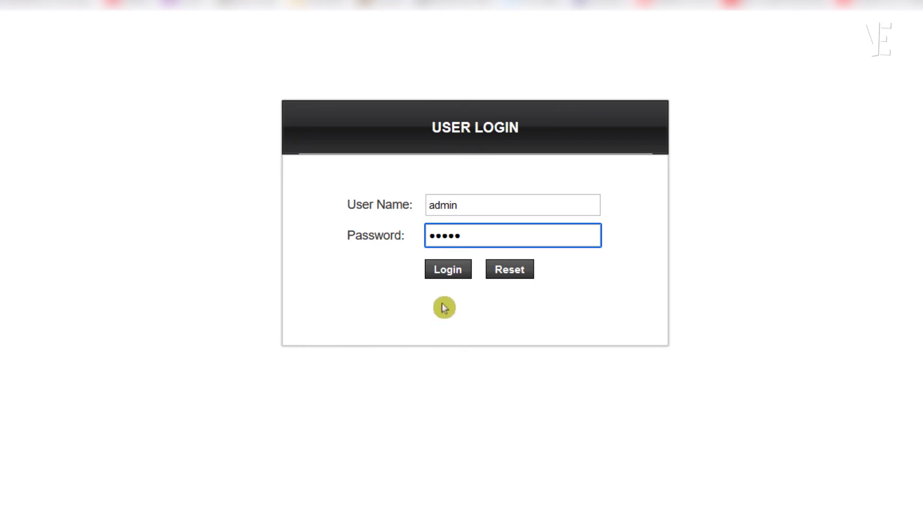
pyautogui.click(446, 276)
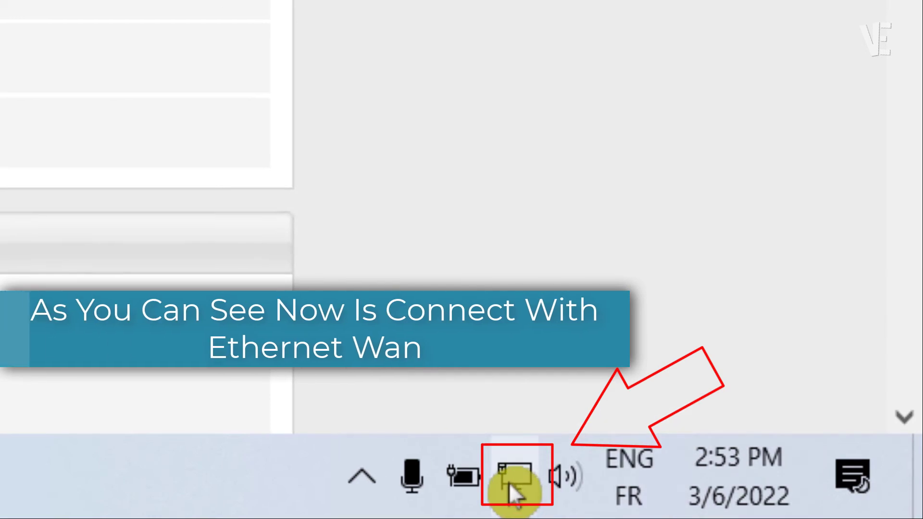
# Show the Windows Wi-Fi list, now including TOTOLINK ND300 alongside BHD and Victor Ex
pyautogui.moveTo(525, 493)
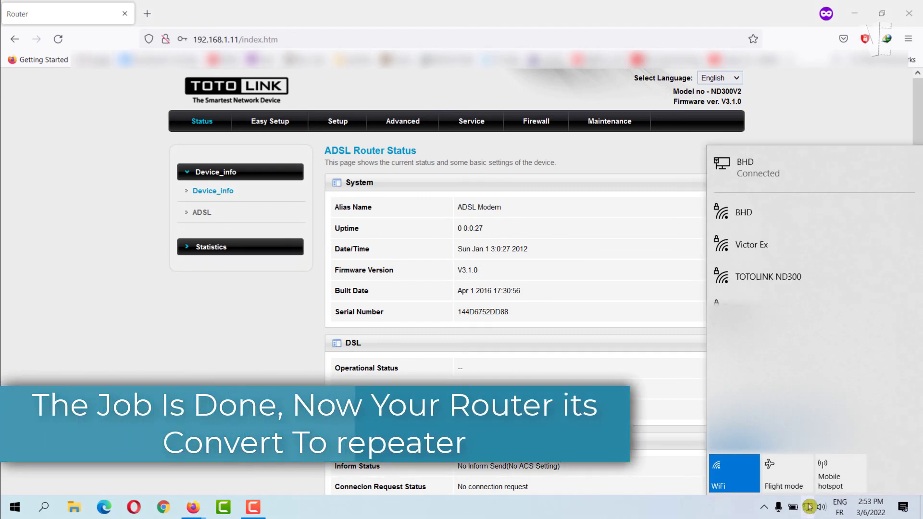
# Connect the computer to the TOTOLINK ND300 Wi-Fi network using its security key
pyautogui.click(809, 284)
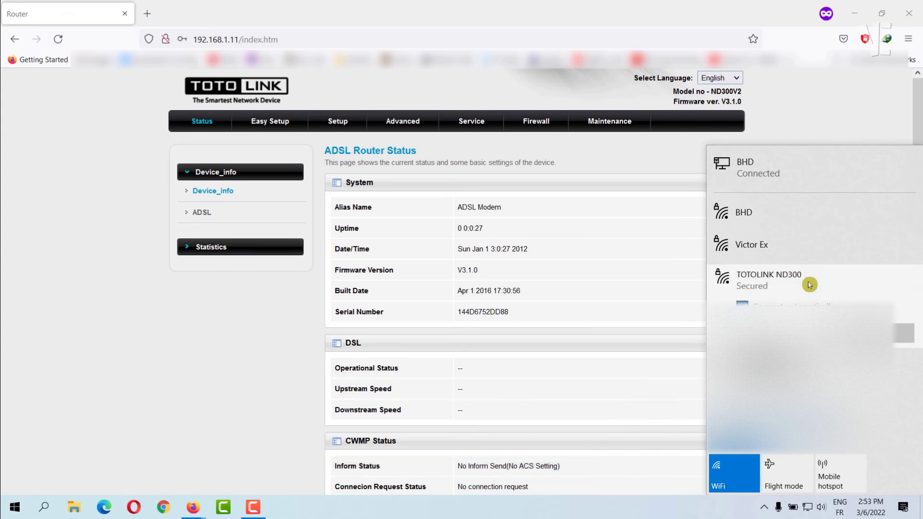
pyautogui.click(904, 334)
pyautogui.write('*******')
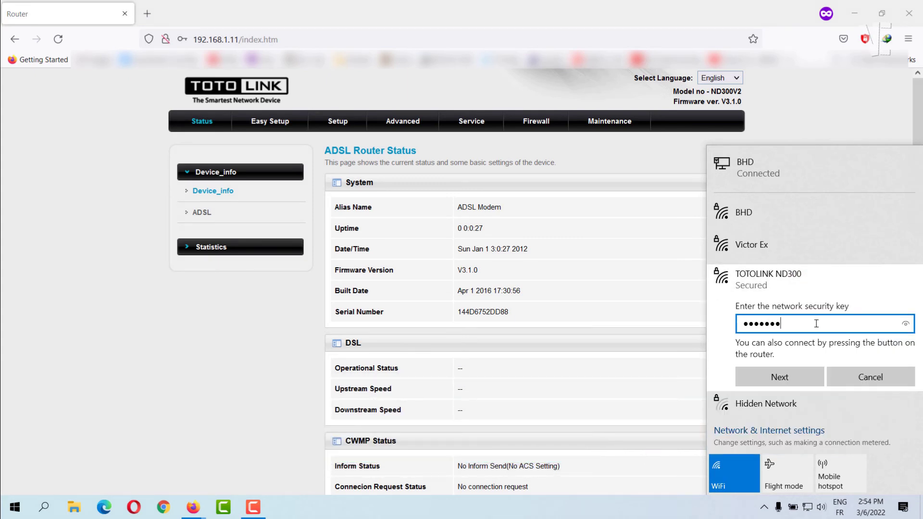
pyautogui.write('**')
pyautogui.click(771, 377)
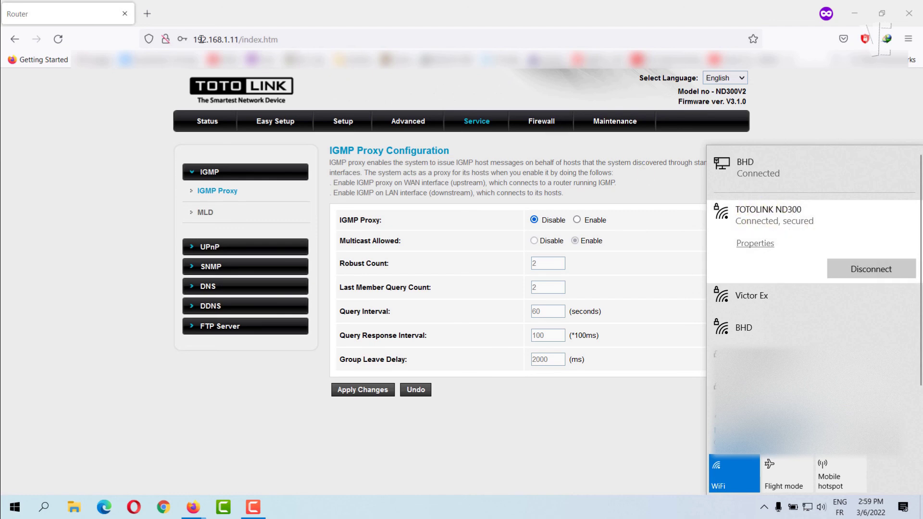
pyautogui.click(150, 13)
# Load Google in the private tab to confirm internet access, then close that tab
pyautogui.click(267, 39)
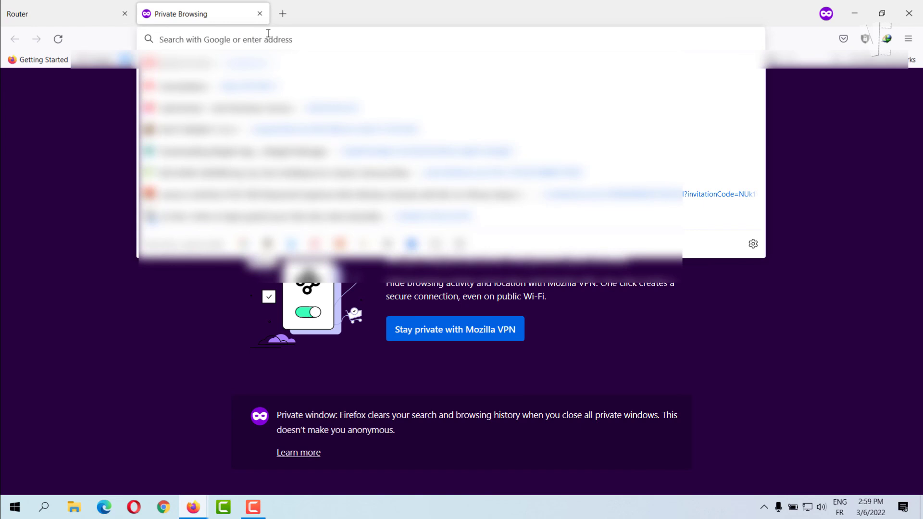
pyautogui.write('gle.com/')
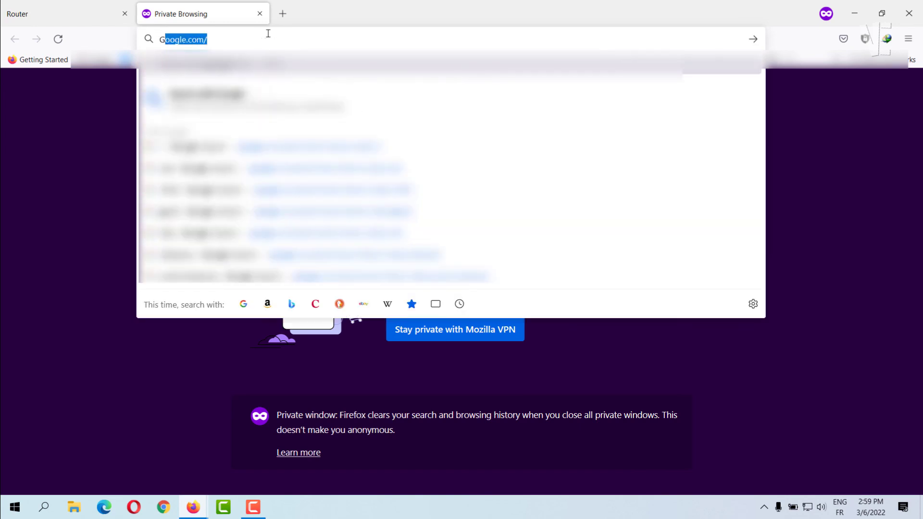
pyautogui.press('Return')
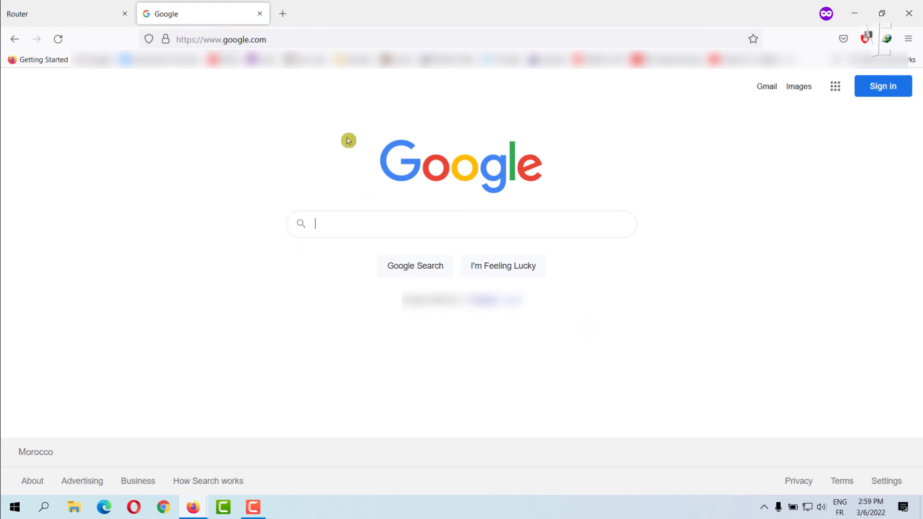
pyautogui.click(260, 14)
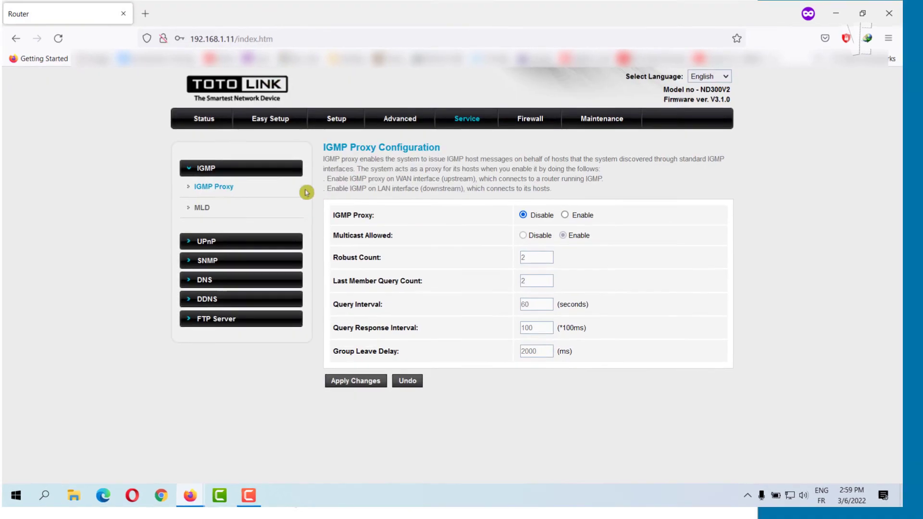